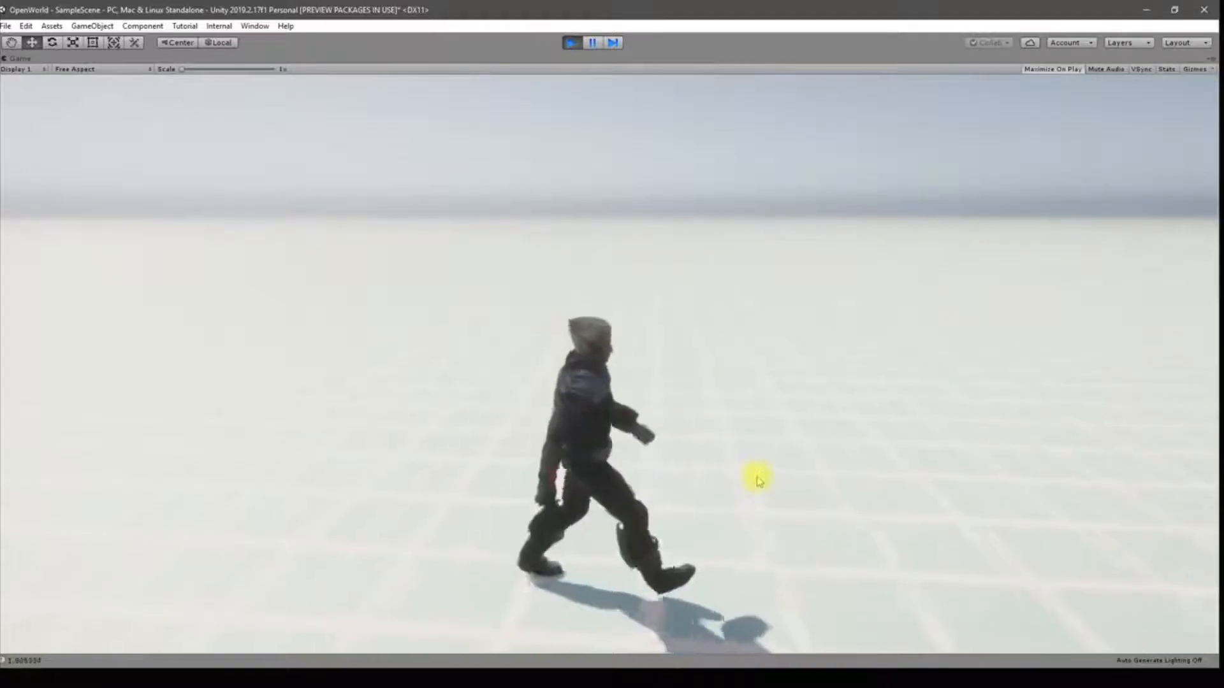
Restart the game in play mode and steer the character around the ground and blocks to test its walking and running.
key(ctrl+p)
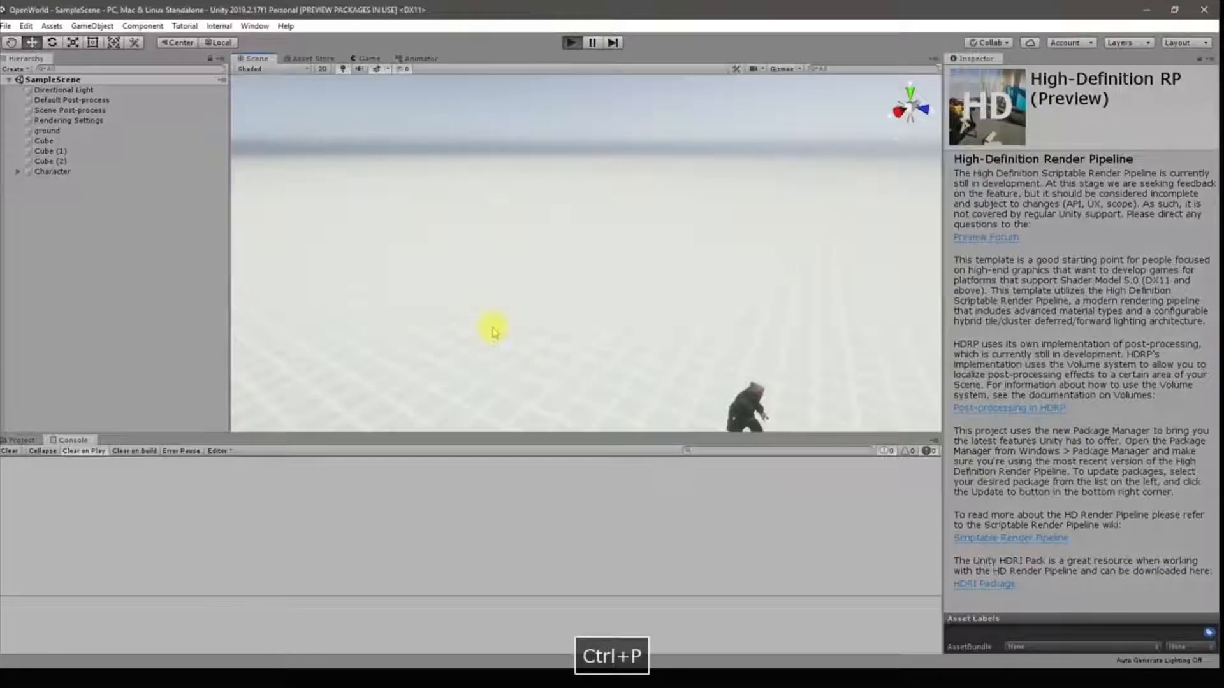
key(ctrl+p)
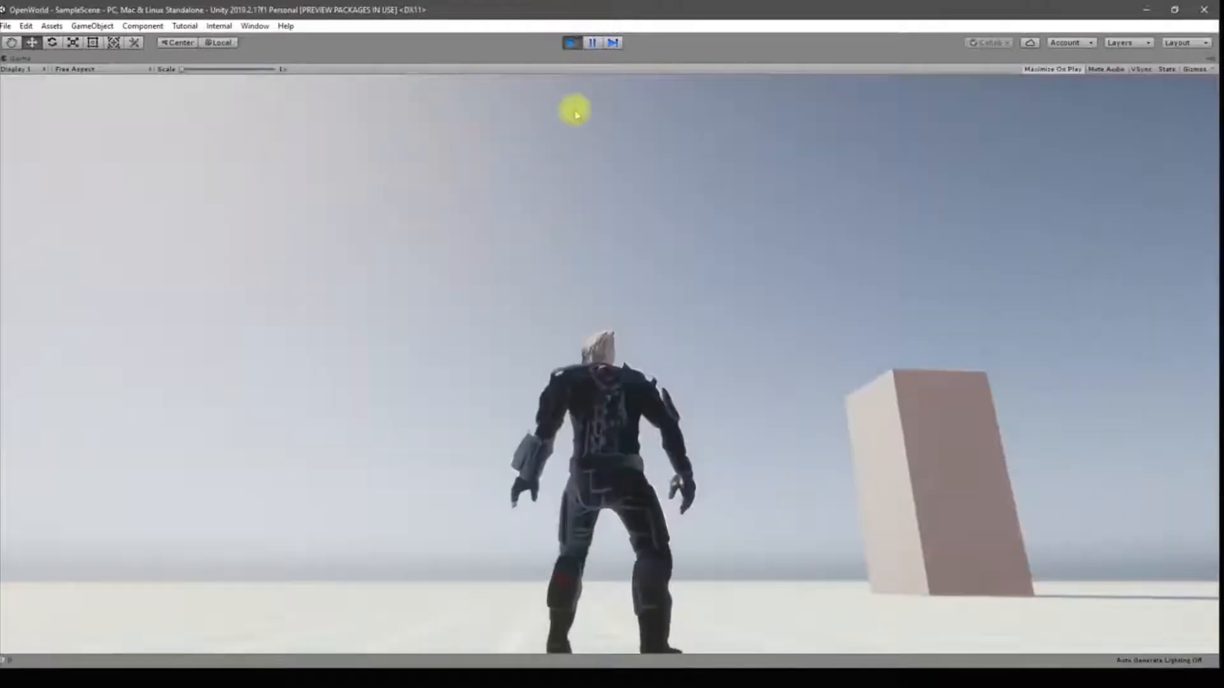
key(a)
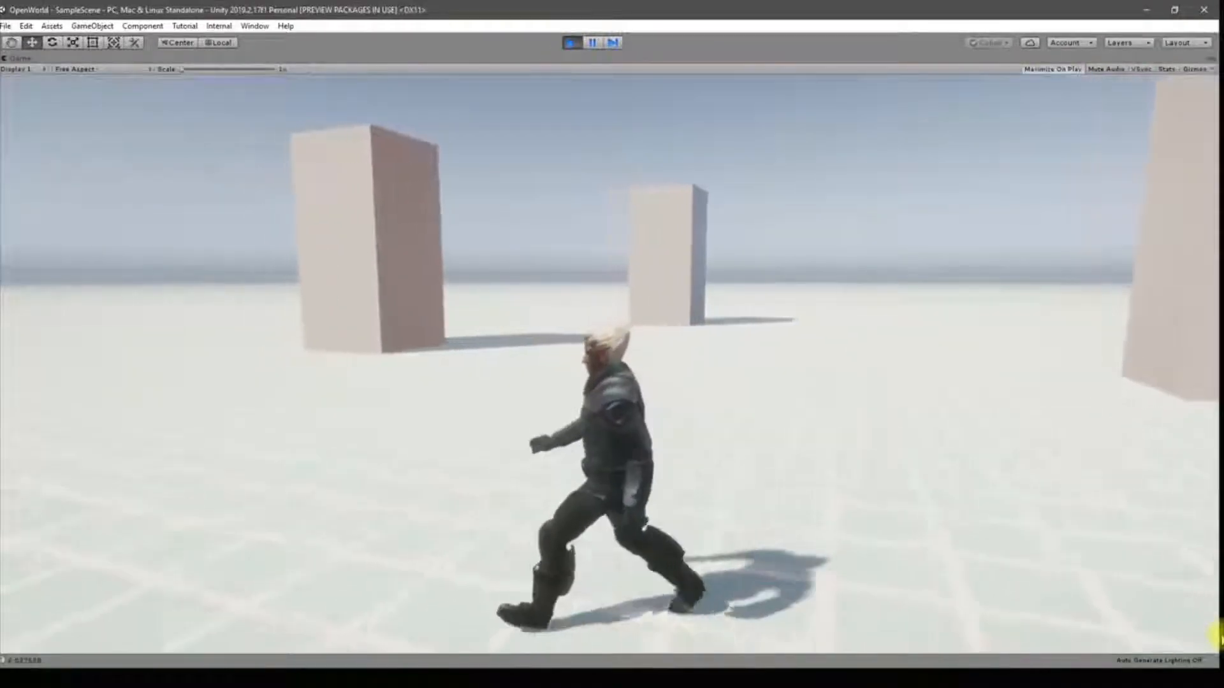
key(s)
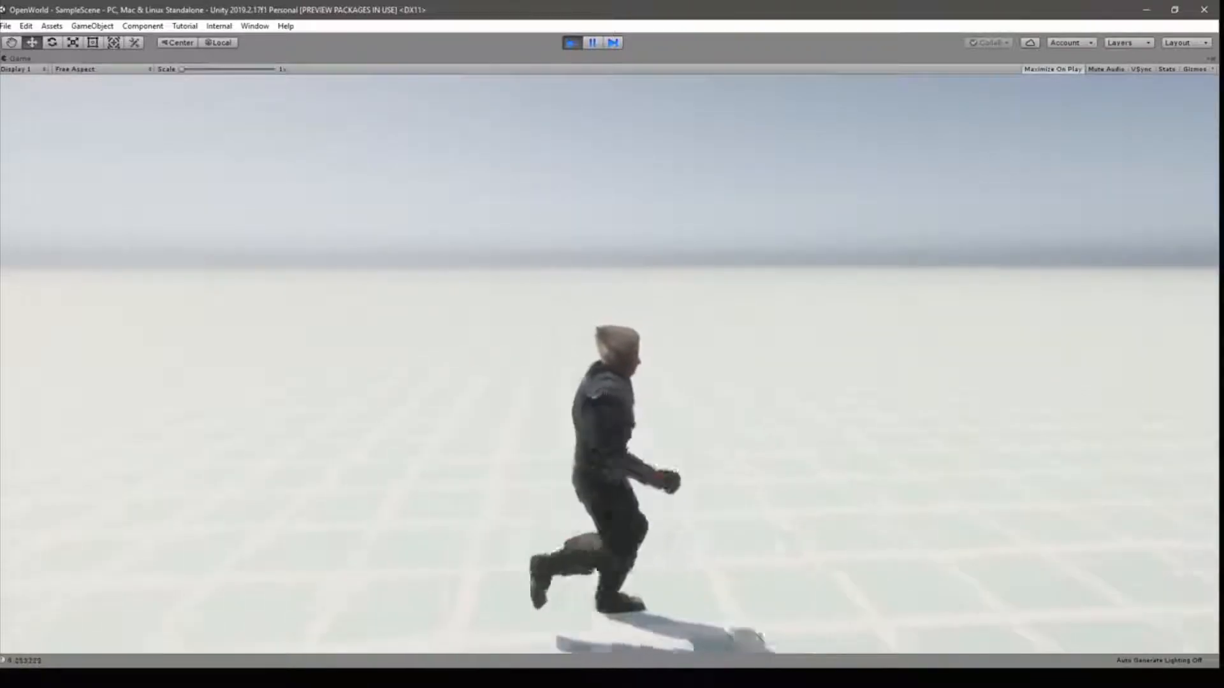
key(d)
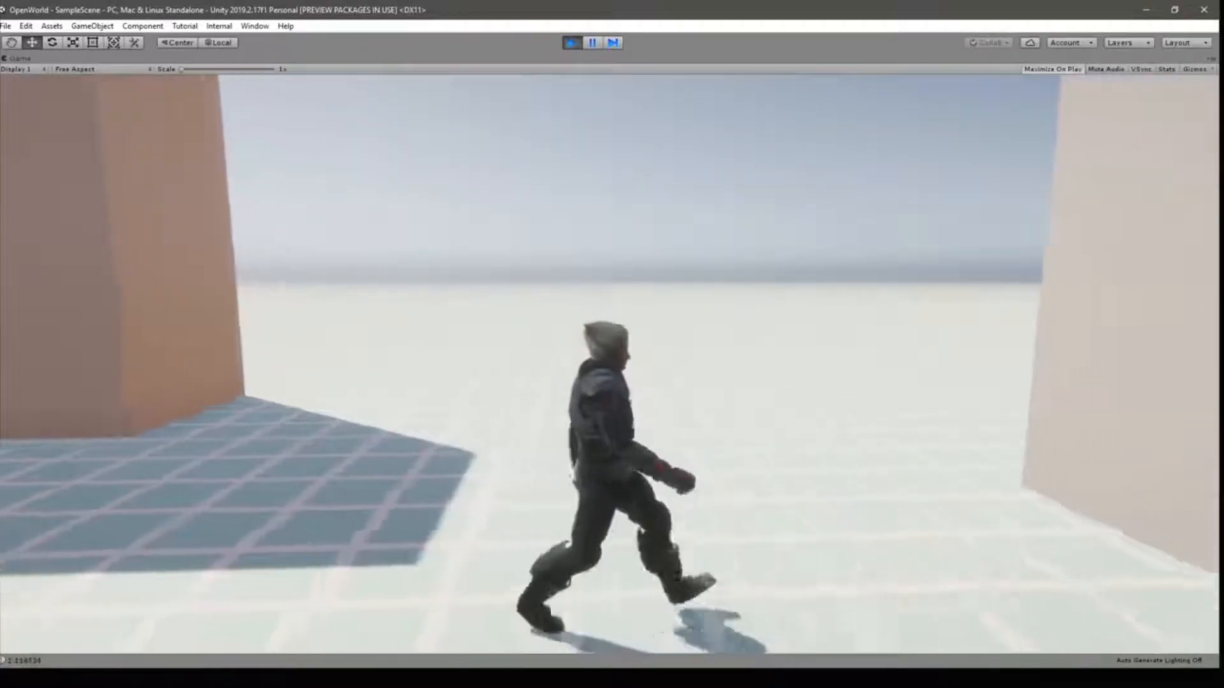
key(a)
key(w)
key(d)
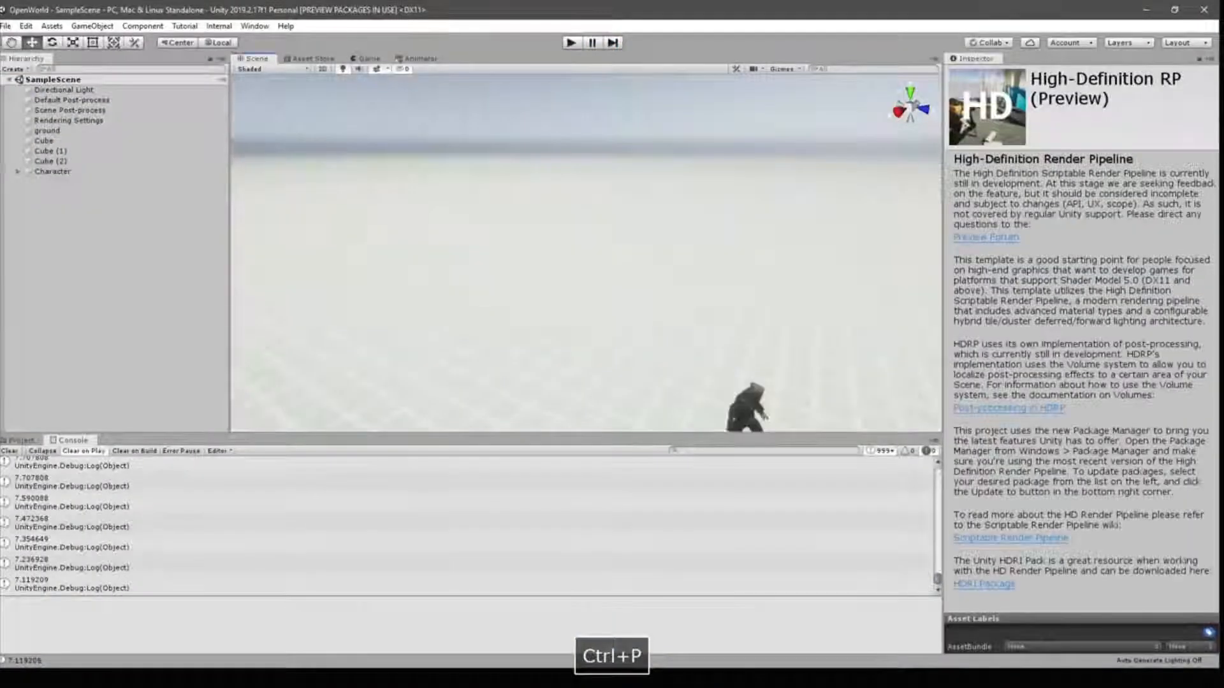
Switch to Visual Studio and look through the CharacterMovement, Character, PlayerInput and CameraController scripts.
key(super)
key(super)
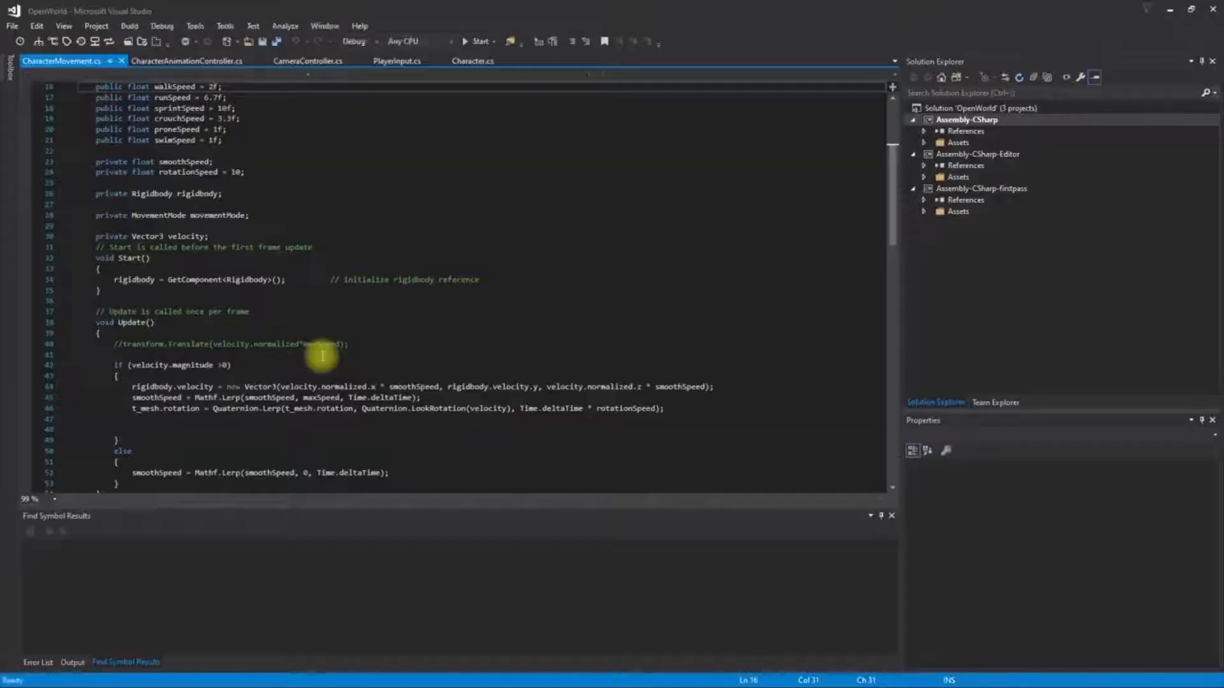
scroll(316, 347, up, 5)
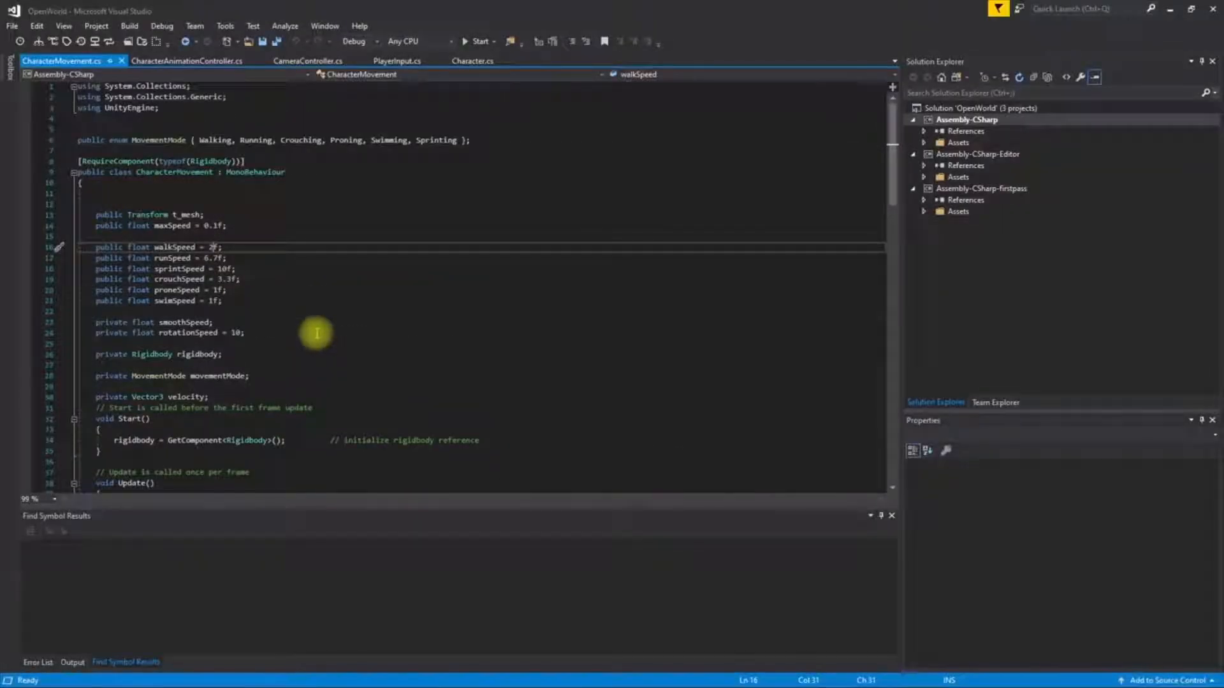
click(477, 60)
scroll(504, 197, up, 20)
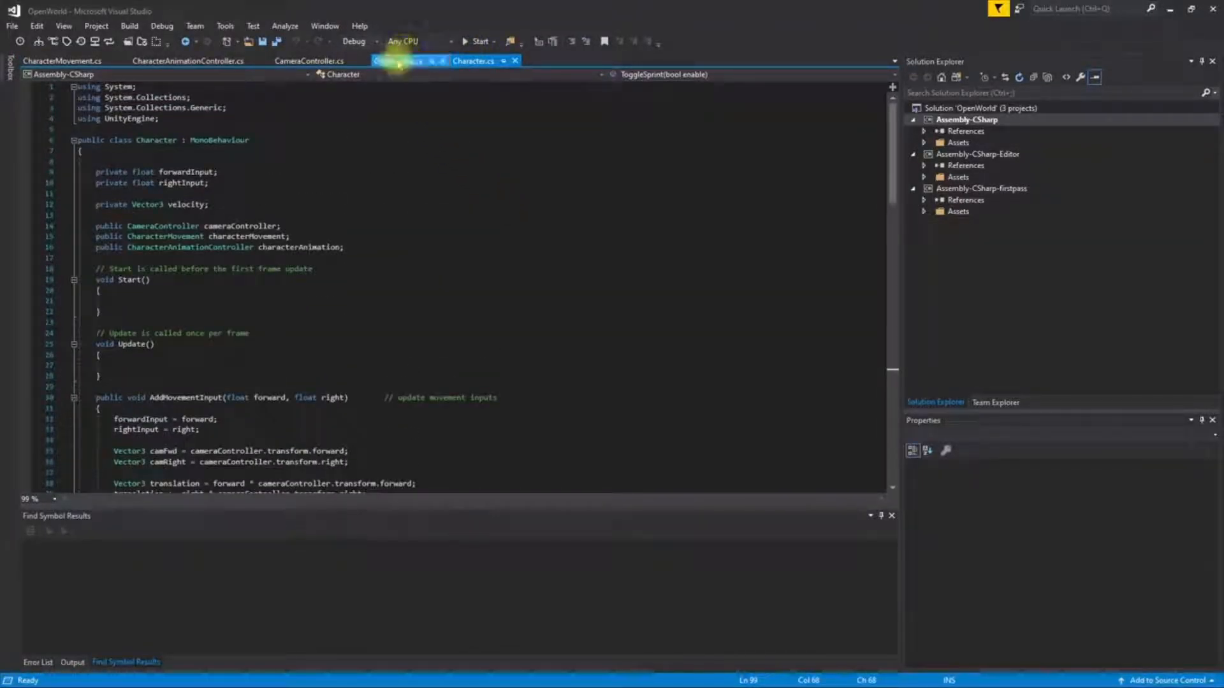
click(398, 61)
scroll(431, 274, up, 2)
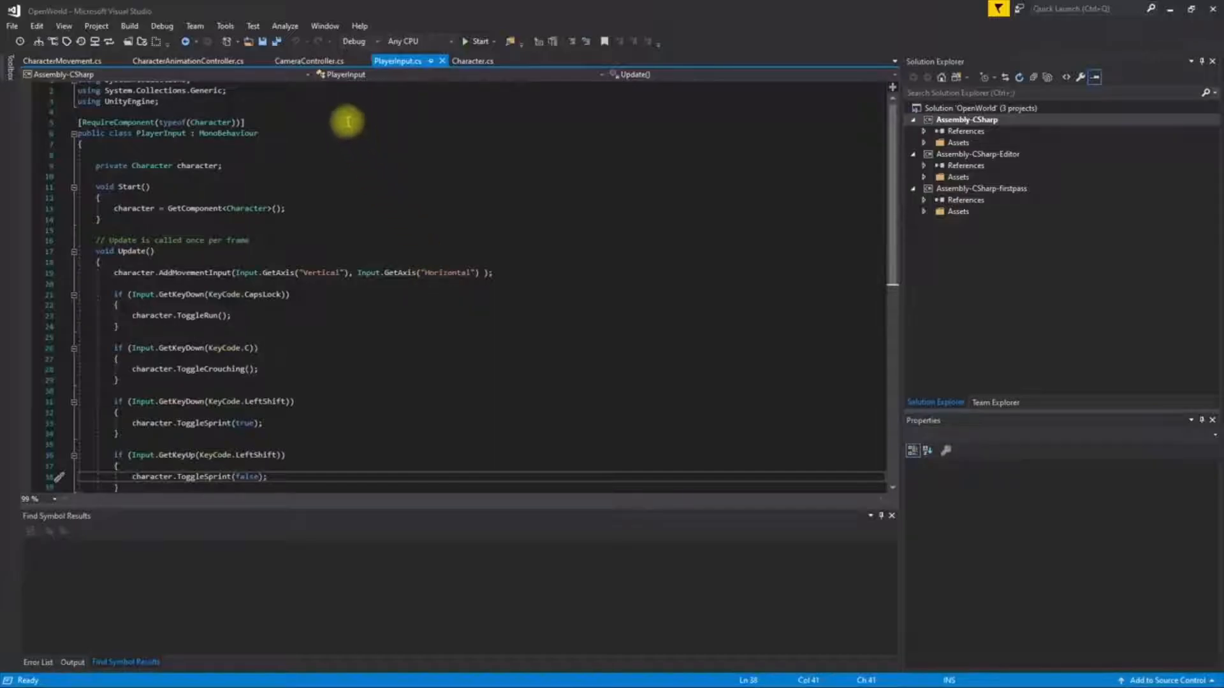
click(312, 61)
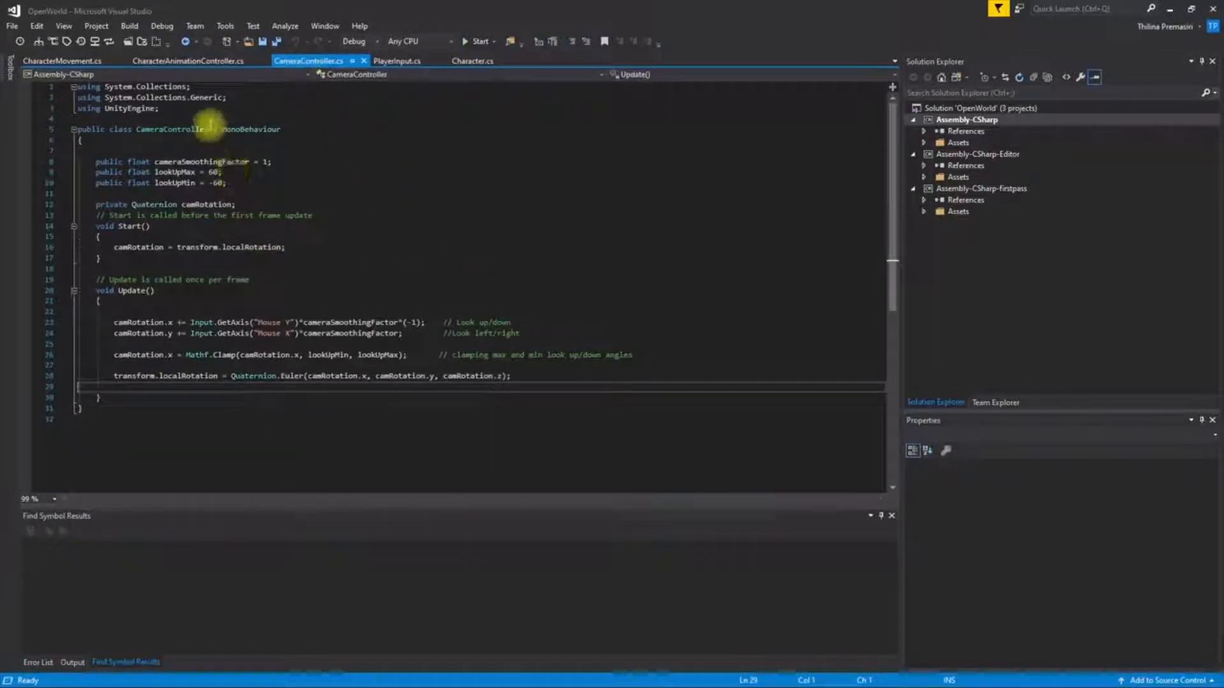
Uncomment the Time.timeScale = 0.1f line in the Start method of CharacterAnimationController.cs and save the script.
click(186, 60)
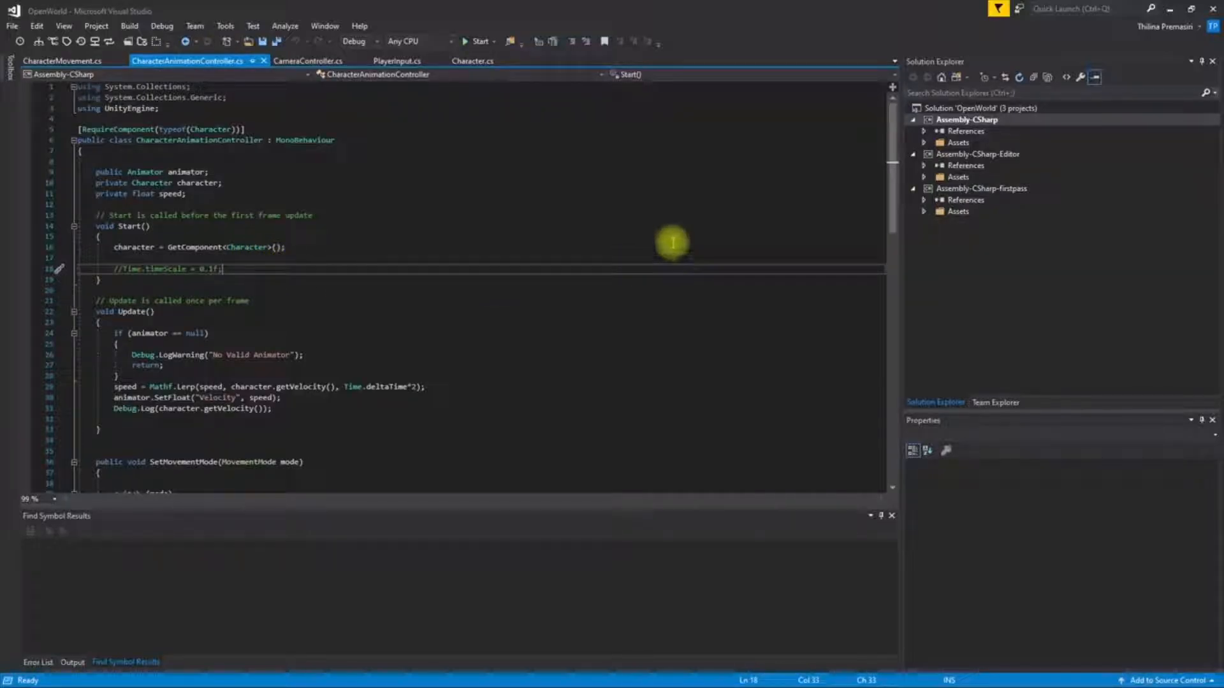
key(ctrl+k)
key(ctrl+u)
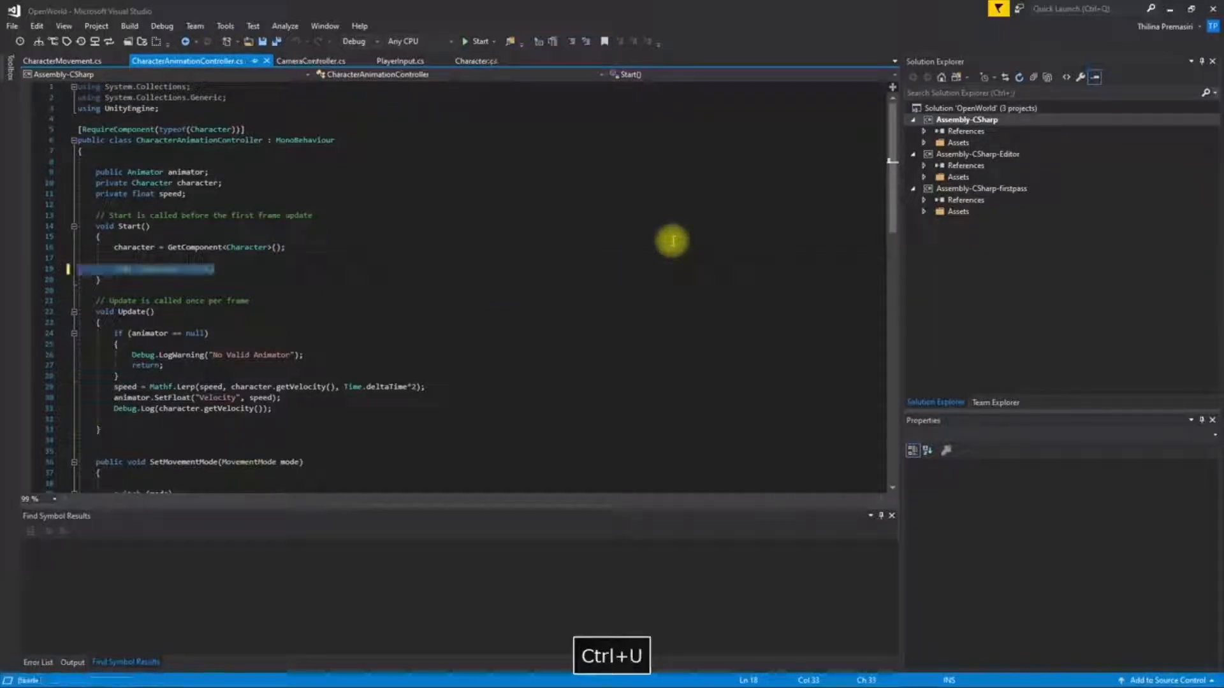
key(ctrl+s)
Switch to Unity and run the game in play mode, moving the character to examine its animation in slow motion.
key(alt+Tab)
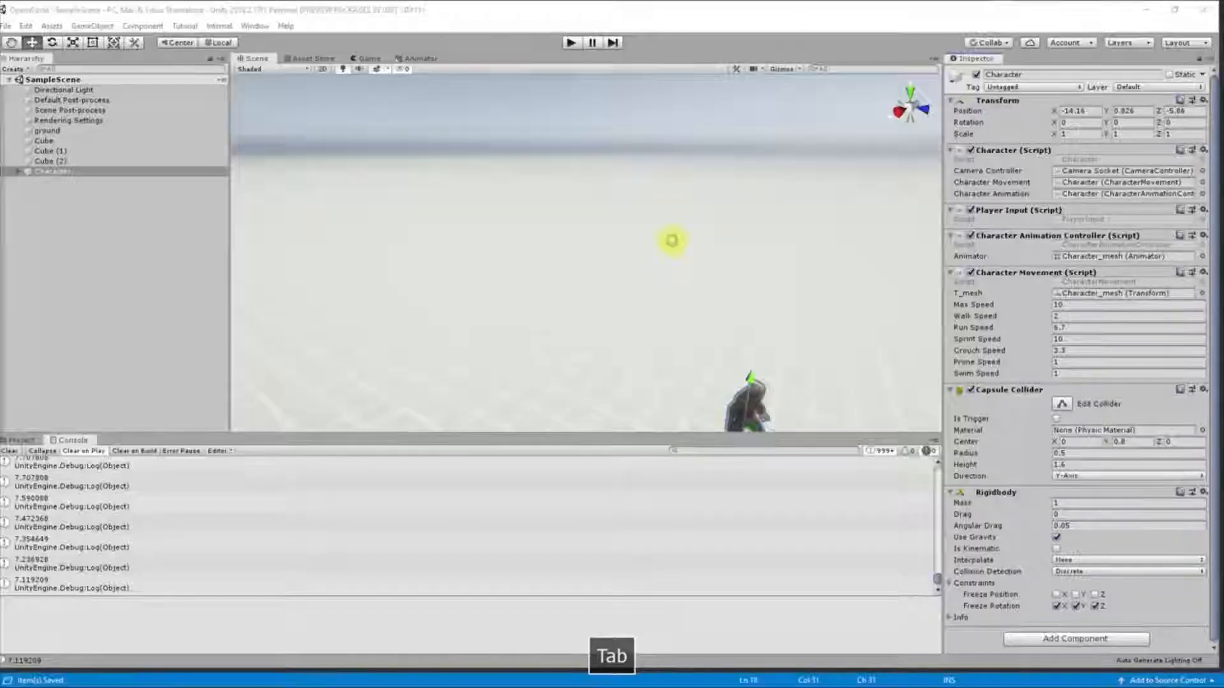
key(ctrl+p)
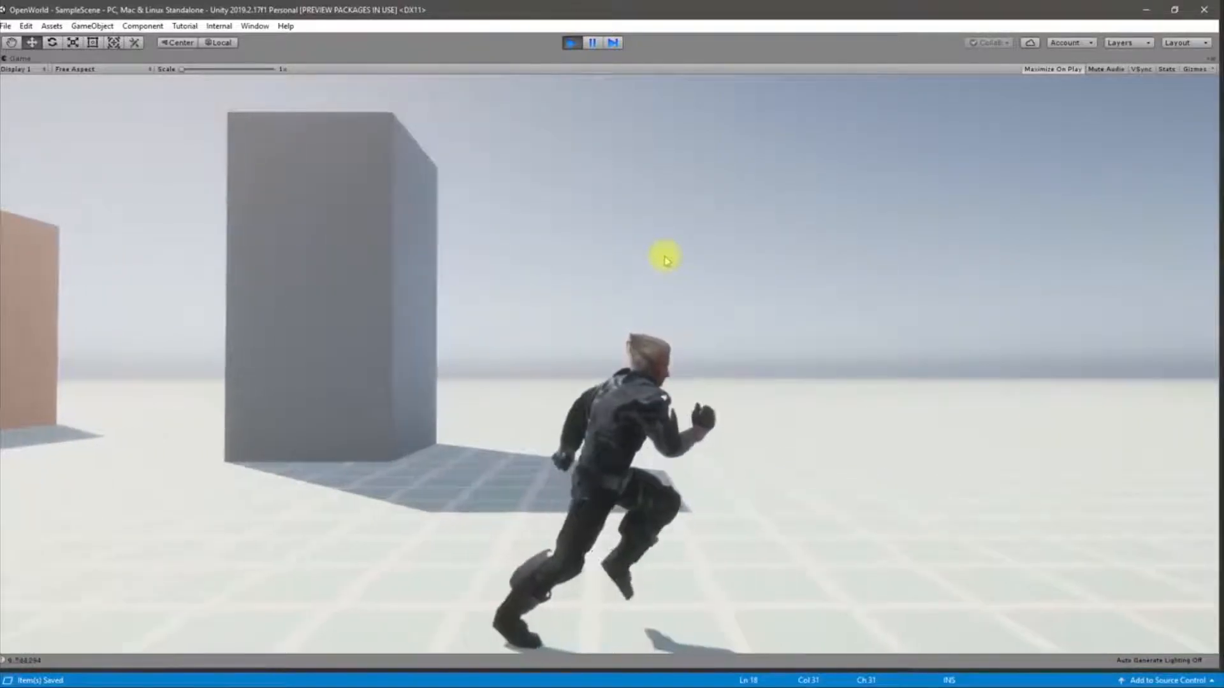
key(ctrl+p)
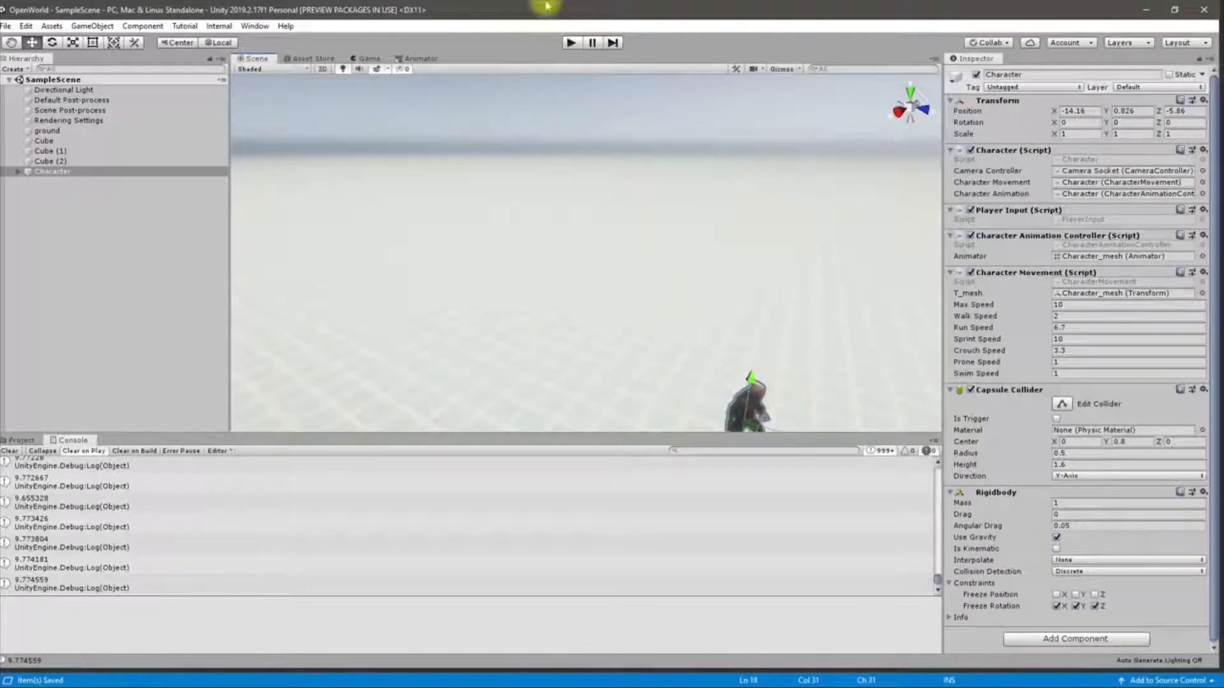
click(572, 43)
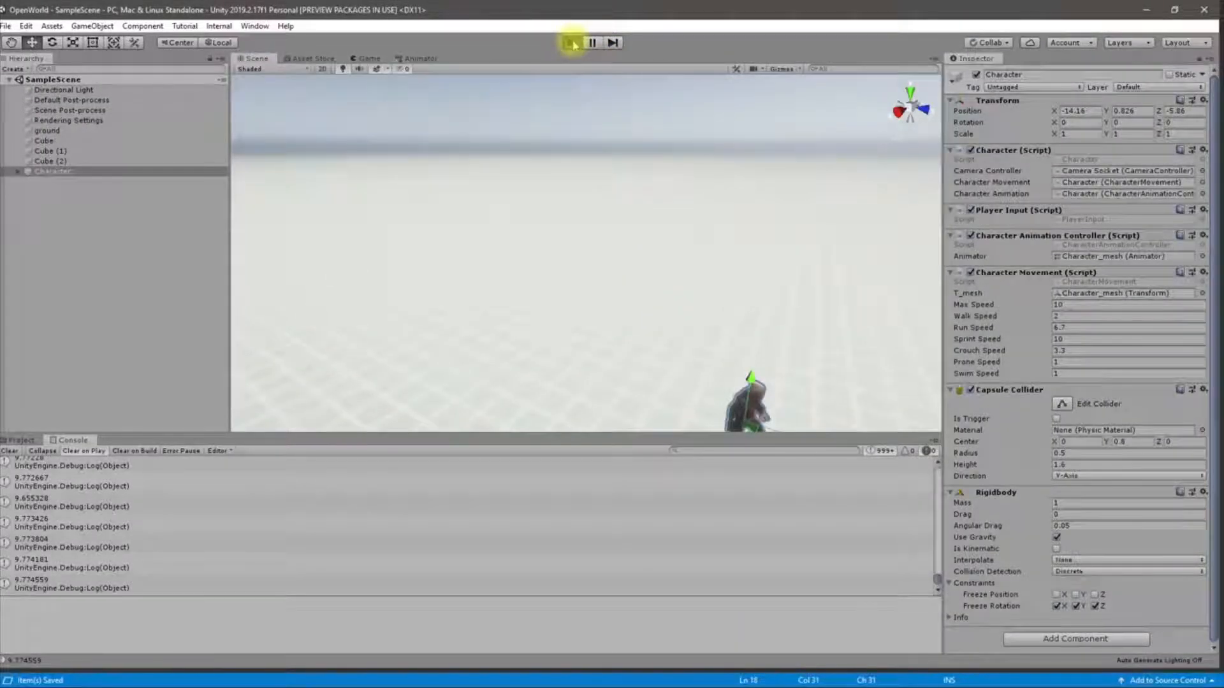
key(ctrl+p)
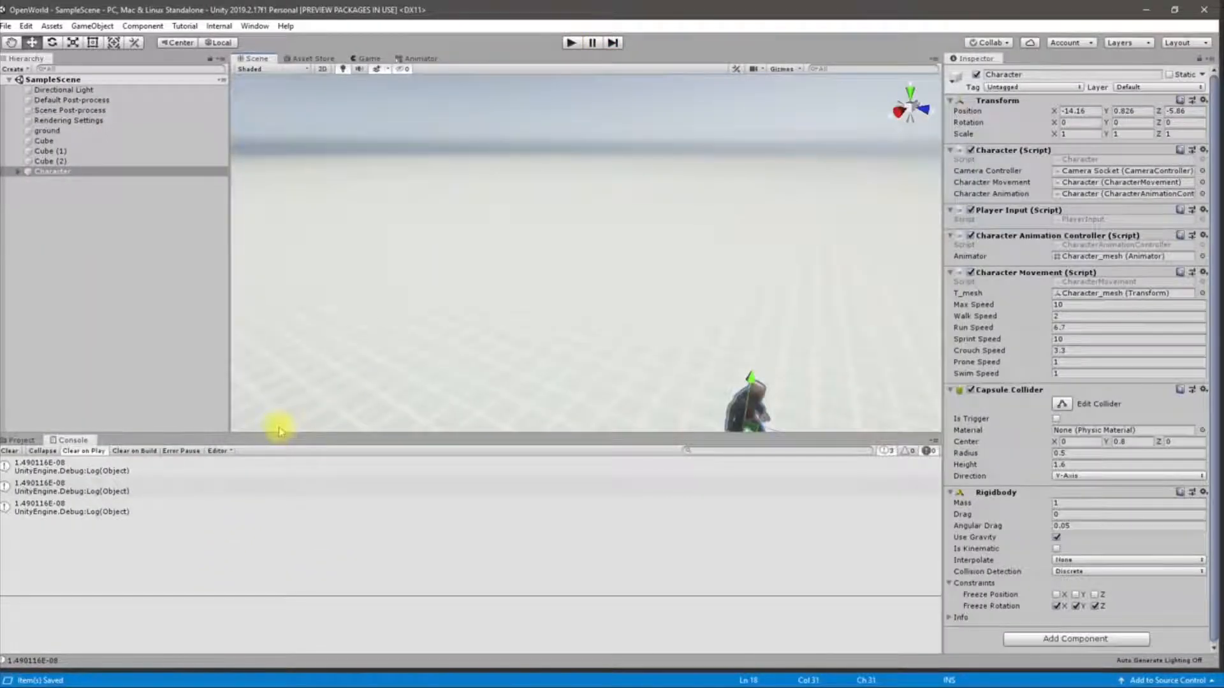
click(570, 43)
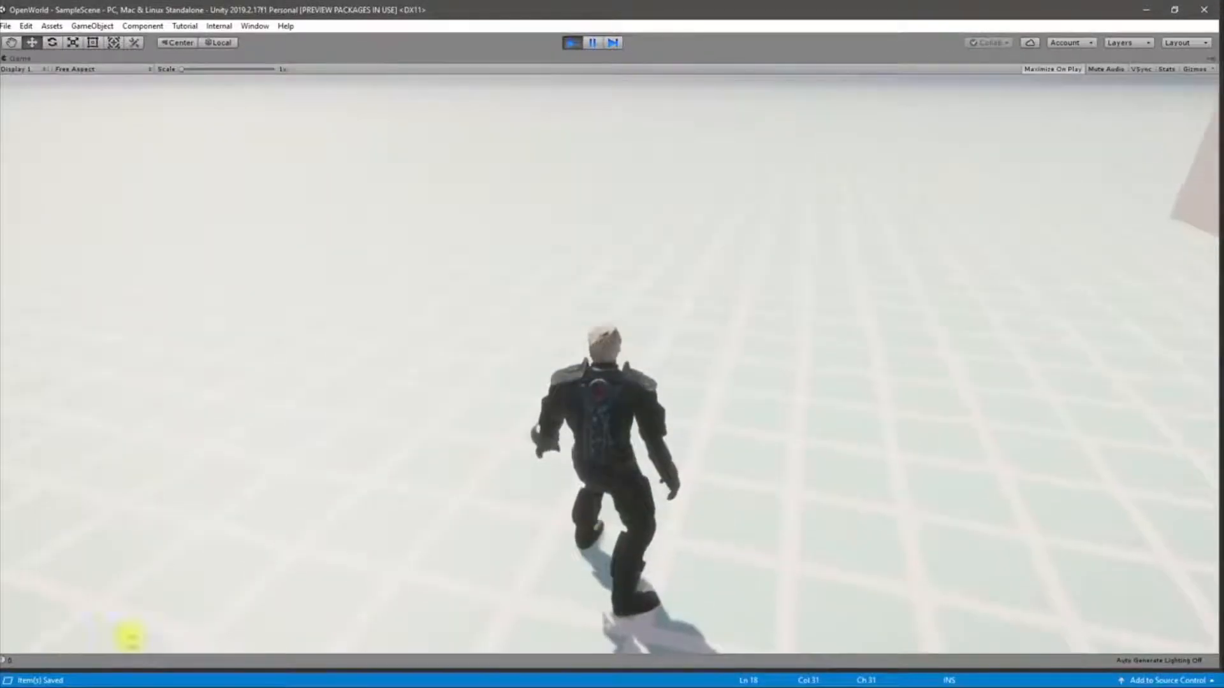
key(d)
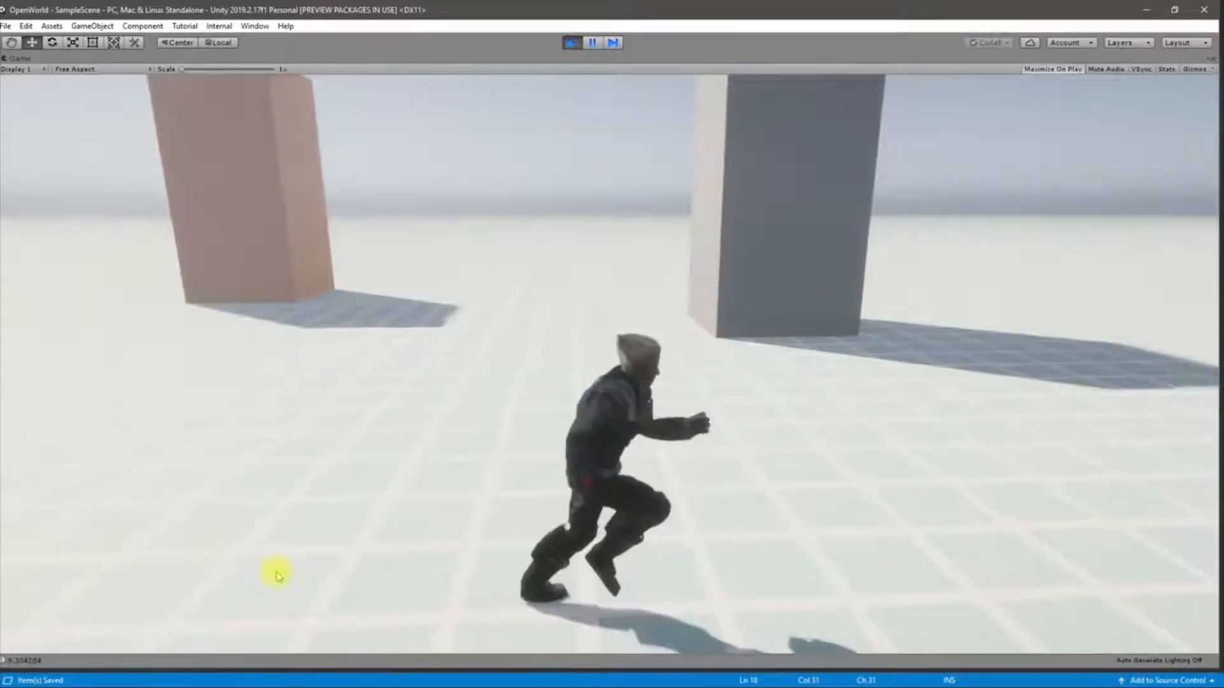
Examine the velocity and movement mode code in CharacterMovement.cs in Visual Studio, and stop the running game in Unity.
key(alt+Tab)
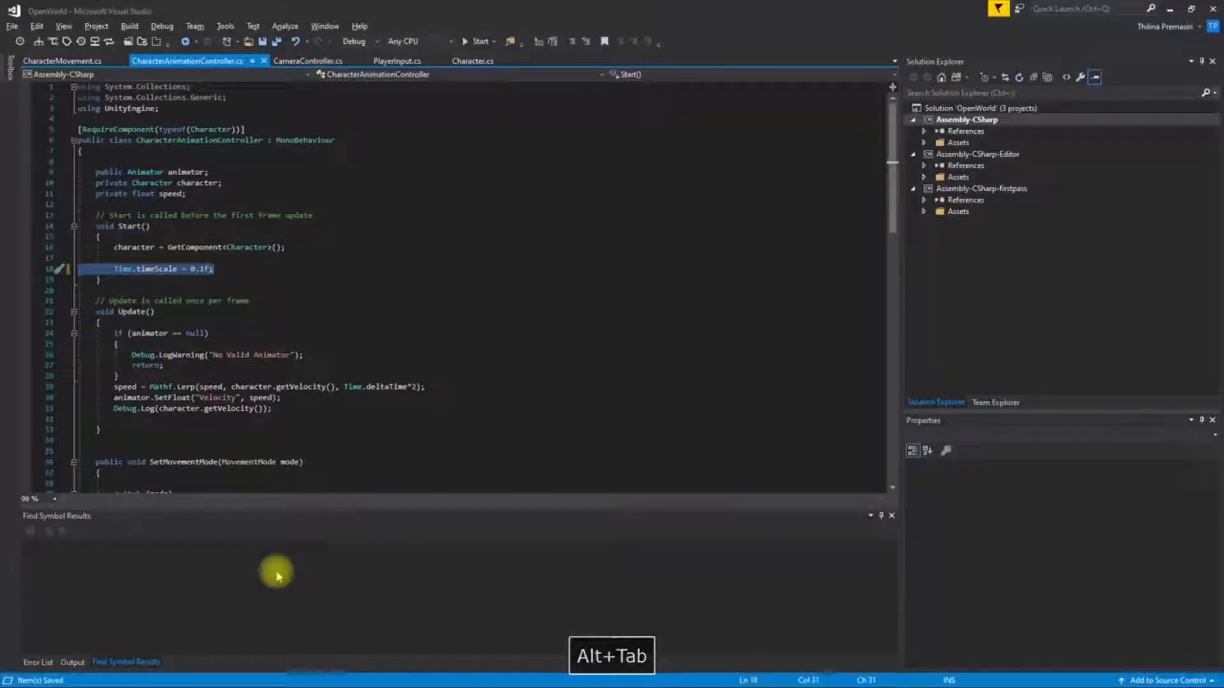
click(57, 60)
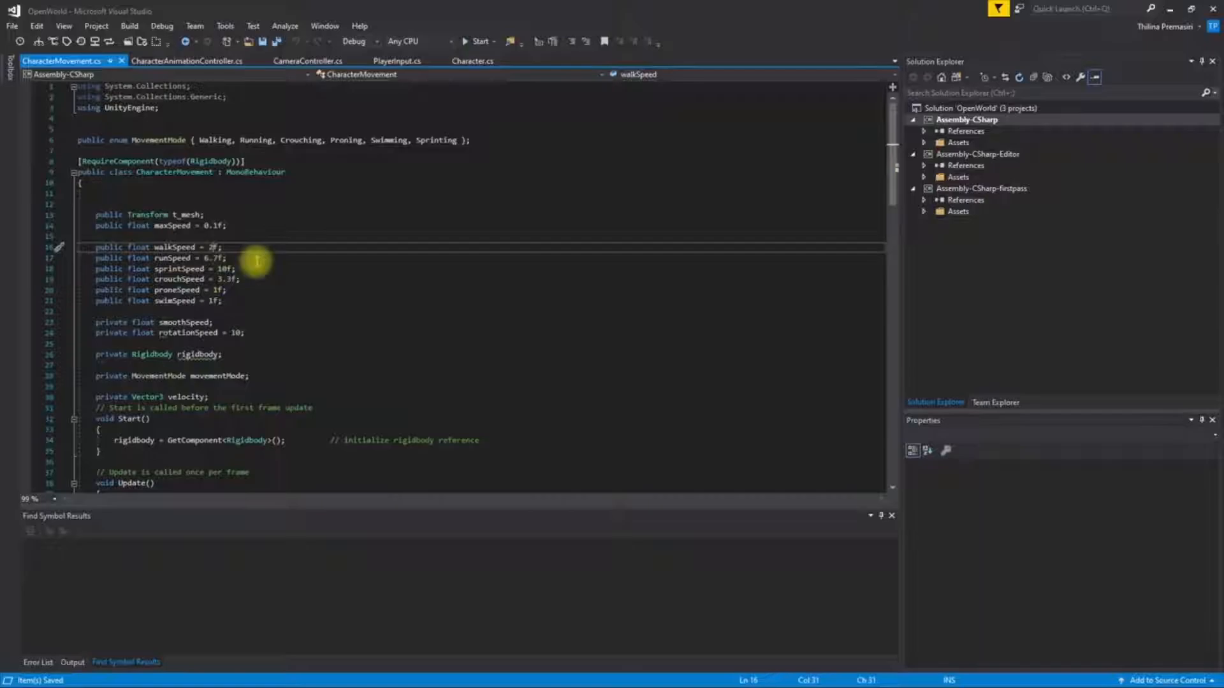
scroll(287, 274, down, 7)
scroll(334, 295, down, 6)
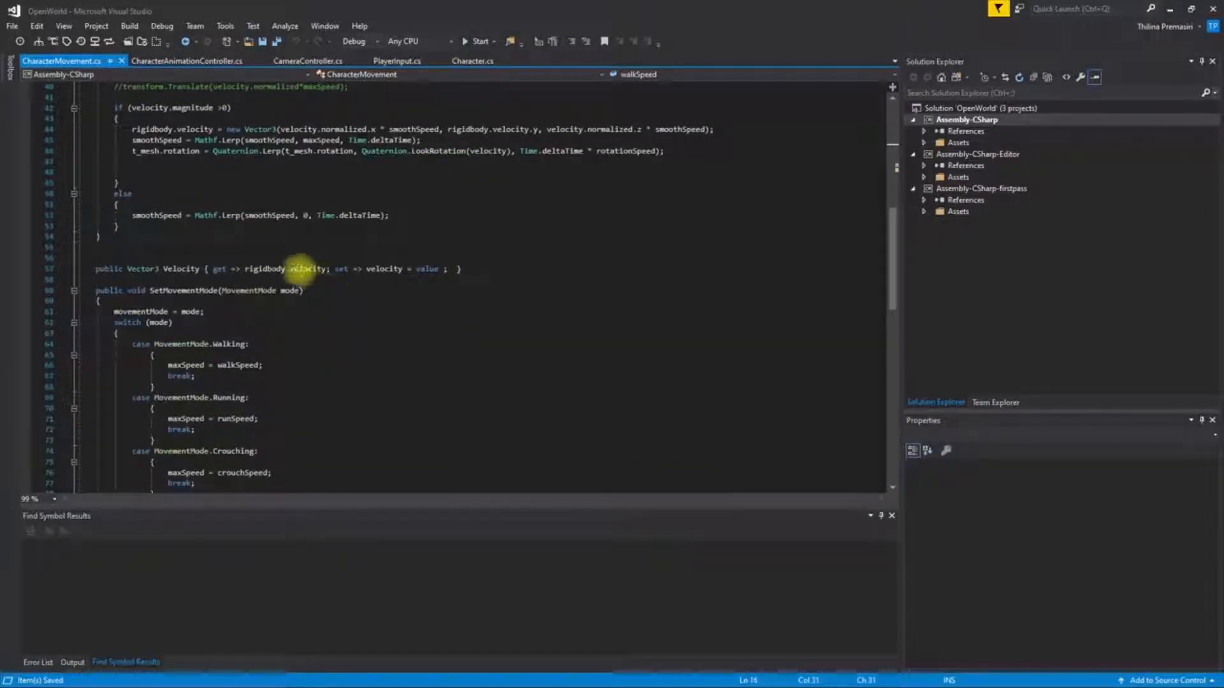
scroll(301, 268, up, 4)
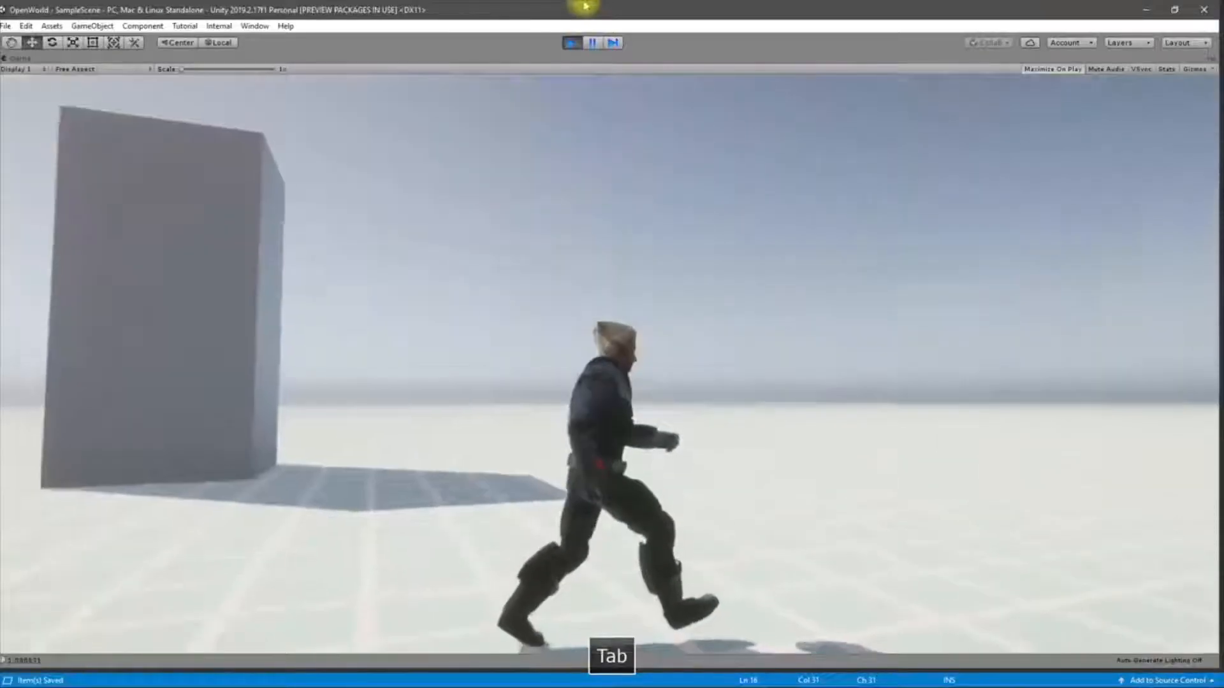
click(571, 43)
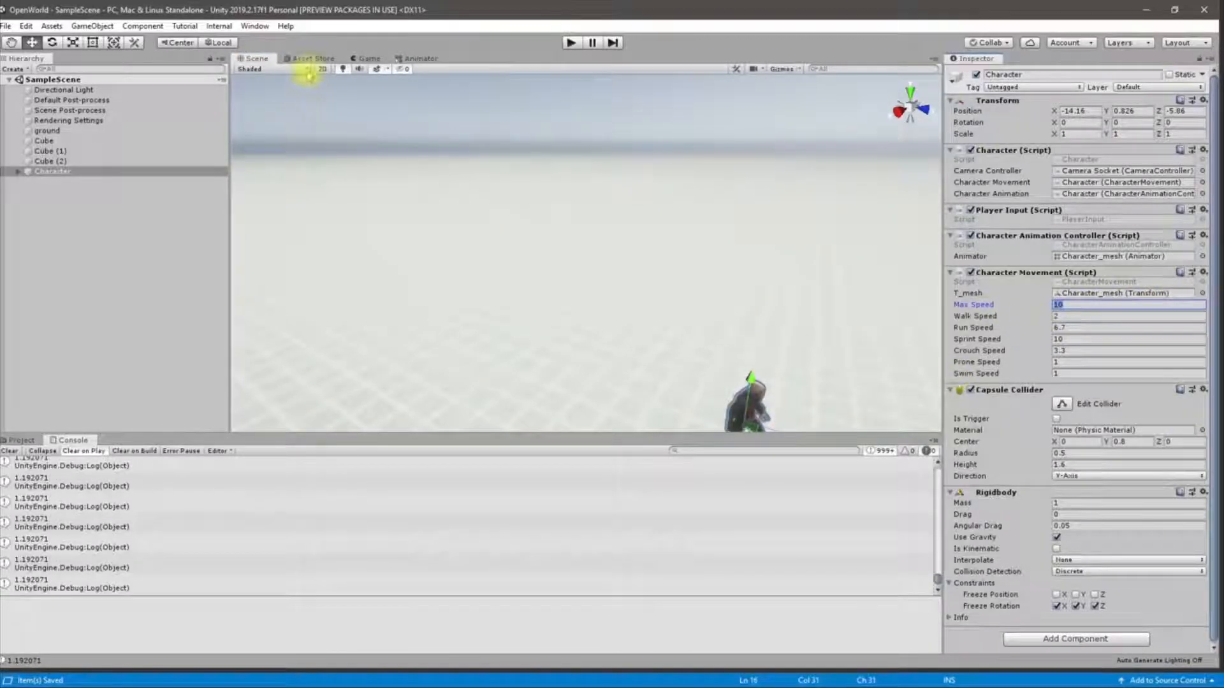
Switch to Visual Studio and check the speed fields and Update method in CharacterMovement.cs and the Character.cs script.
key(alt+Tab)
scroll(217, 309, up, 10)
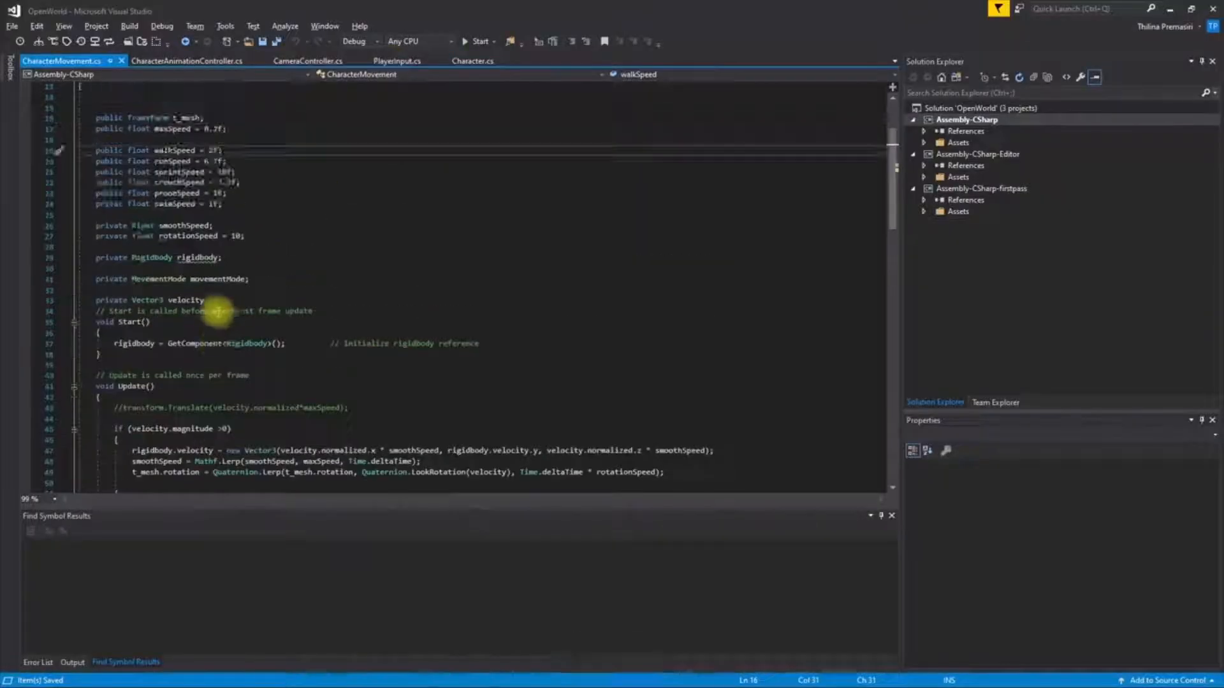
scroll(220, 311, down, 5)
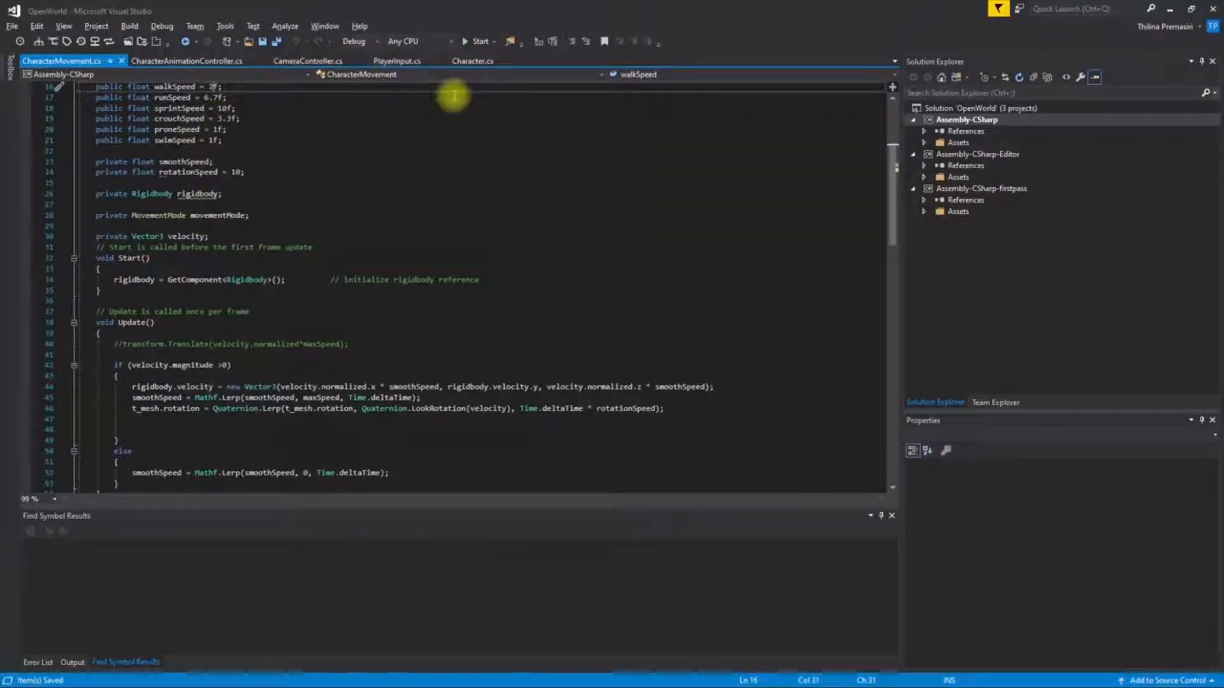
click(470, 61)
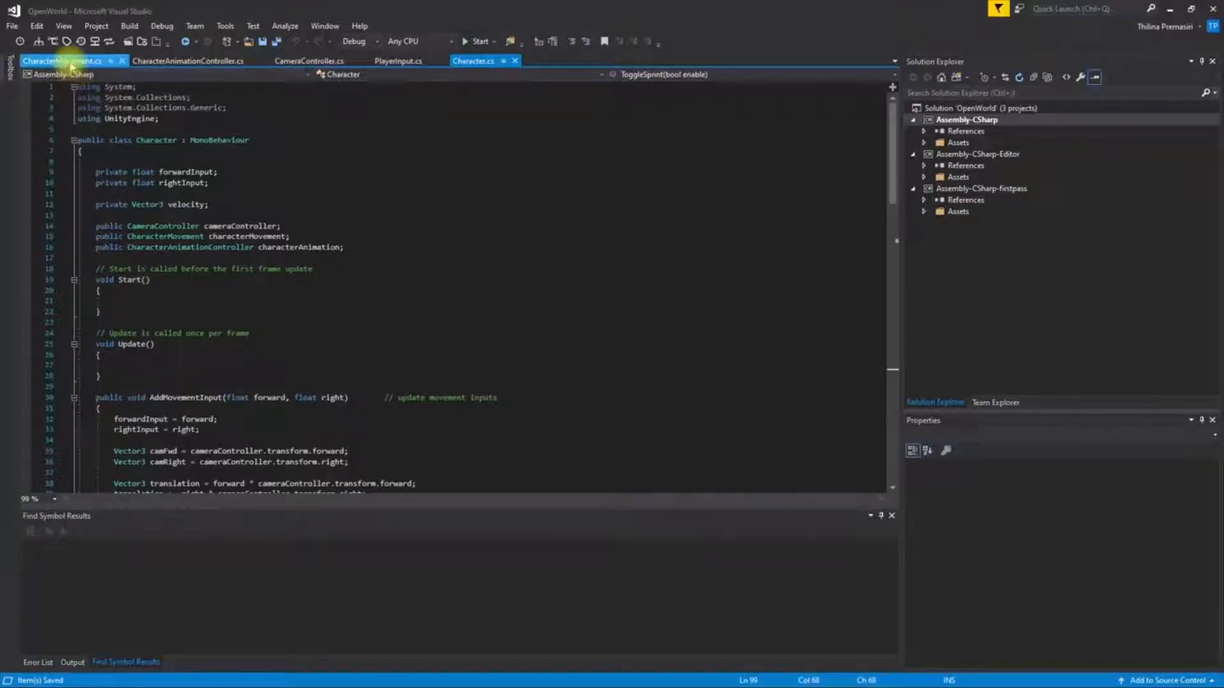
Add an empty line after the rigidbody initialization in the Start method of CharacterMovement.cs.
click(61, 61)
scroll(215, 278, up, 1)
click(515, 311)
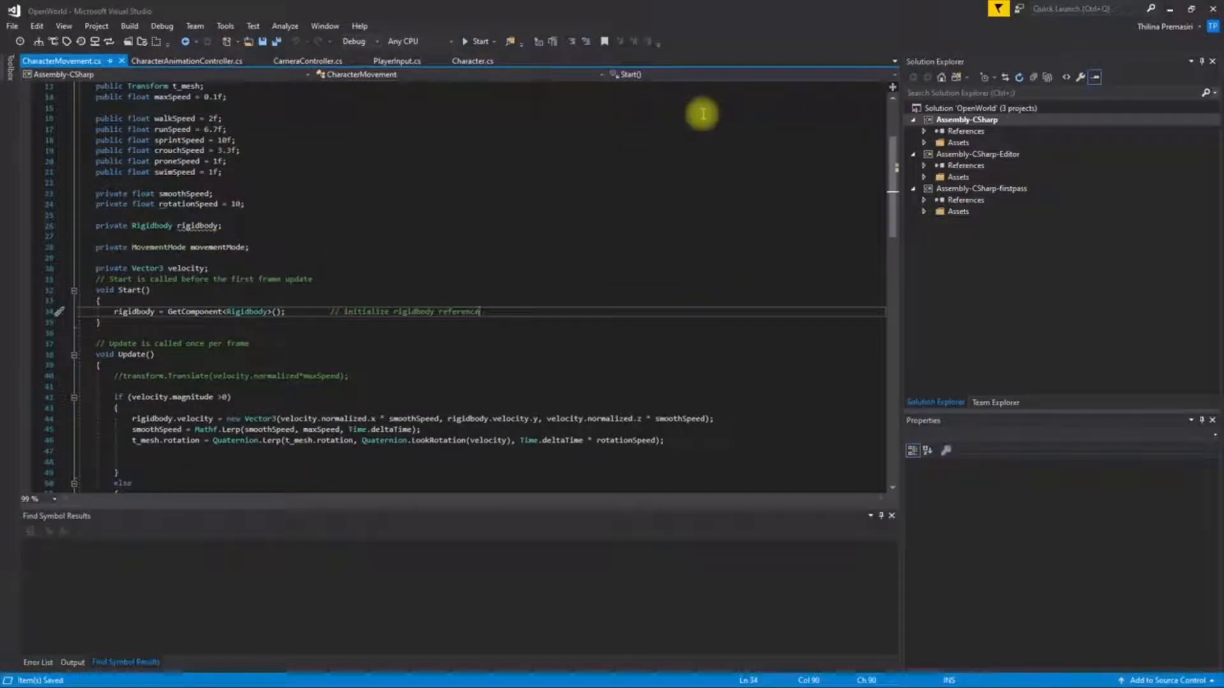
key(Return)
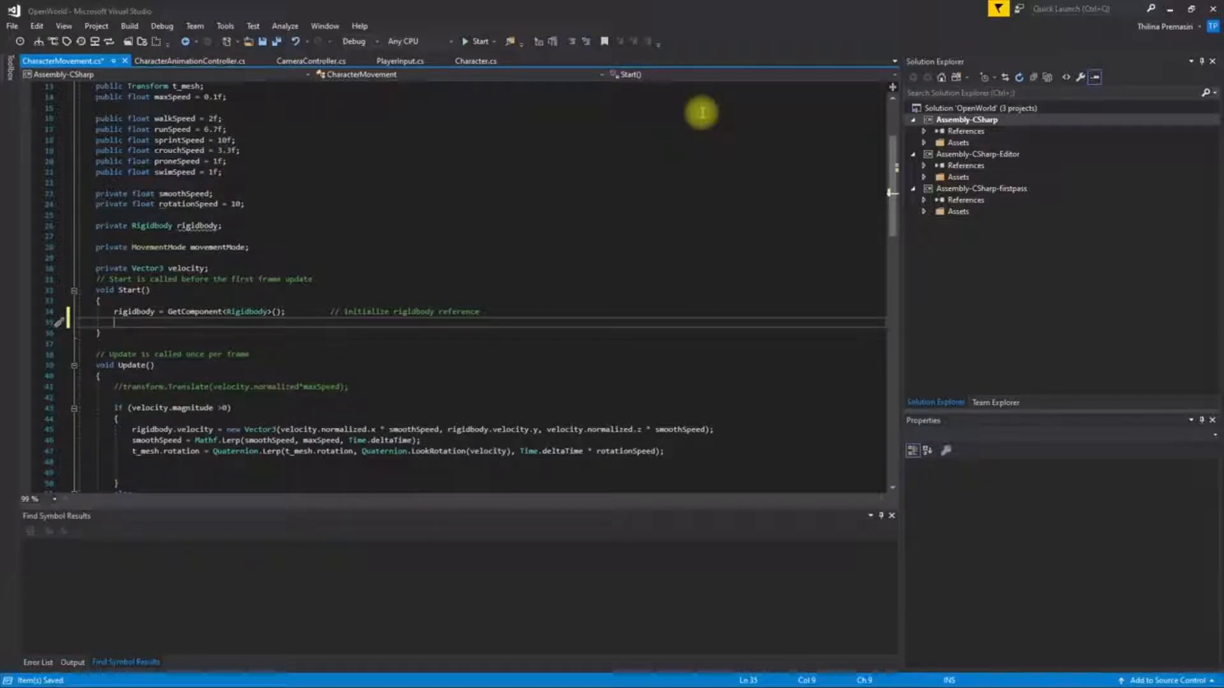
text(Toggle)
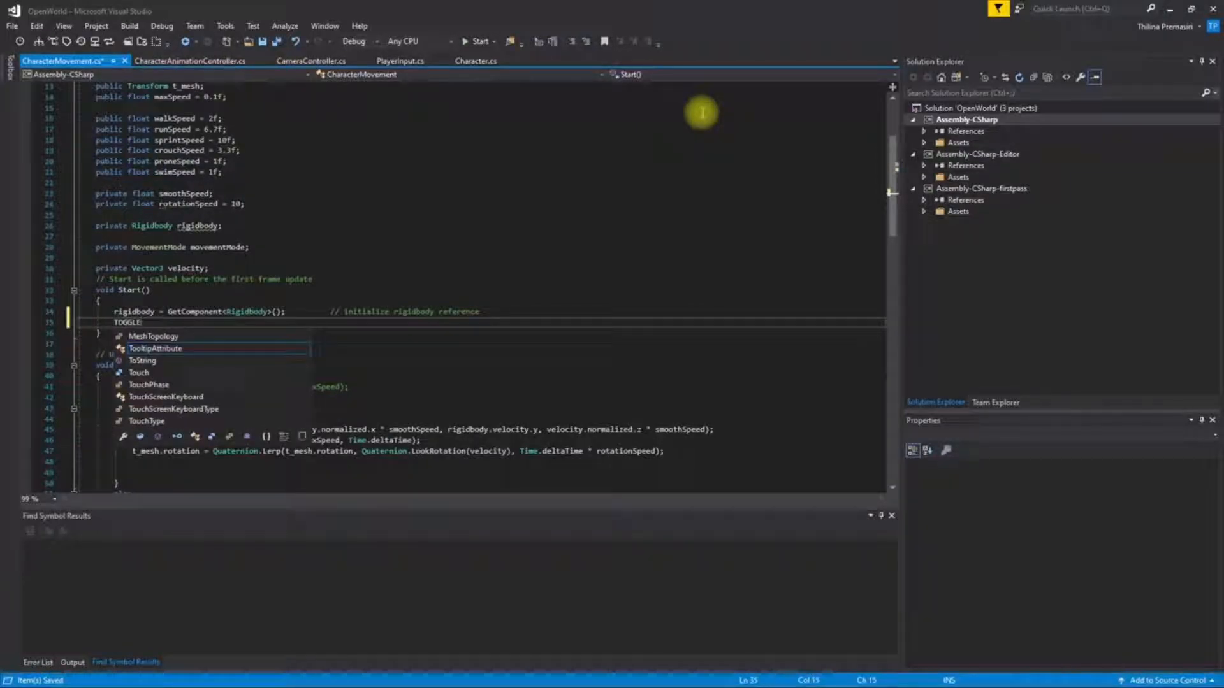
key(BackSpace)
key(BackSpace)
key(BackSpace)
key(BackSpace)
key(BackSpace)
key(Insert)
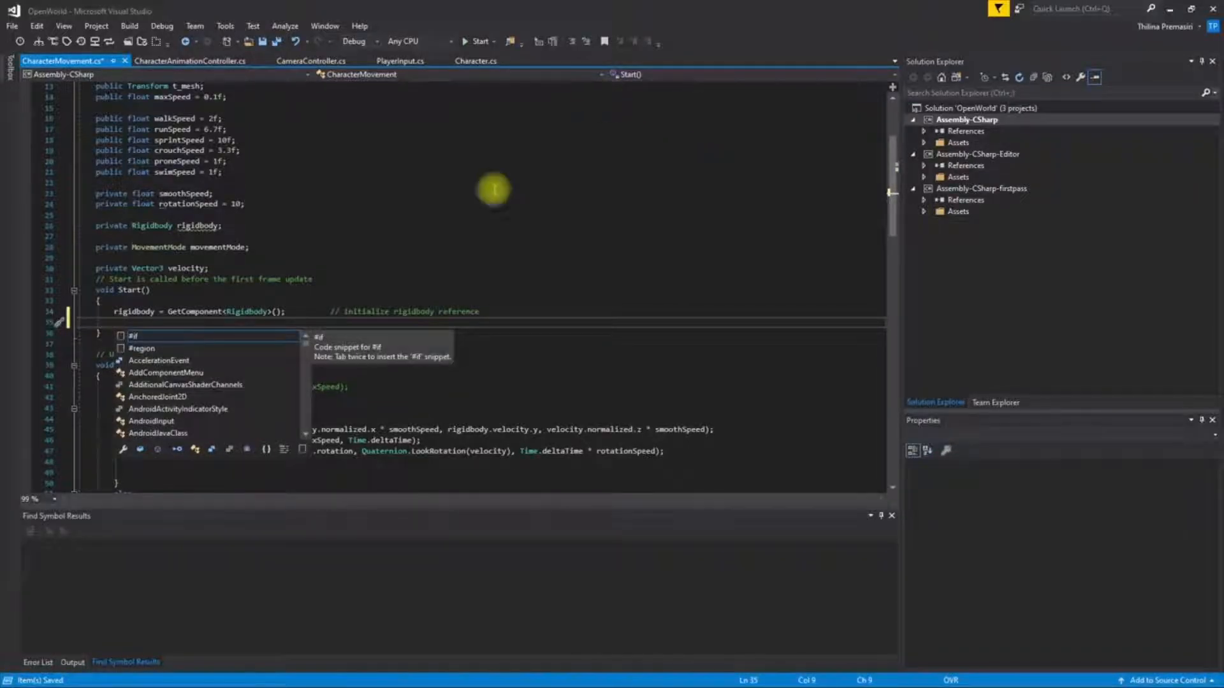
Check the SetMovementMode method and insert a SetMovementMode call after the rigidbody initialization in the Start method.
click(312, 236)
scroll(312, 236, down, 1)
scroll(314, 237, down, 15)
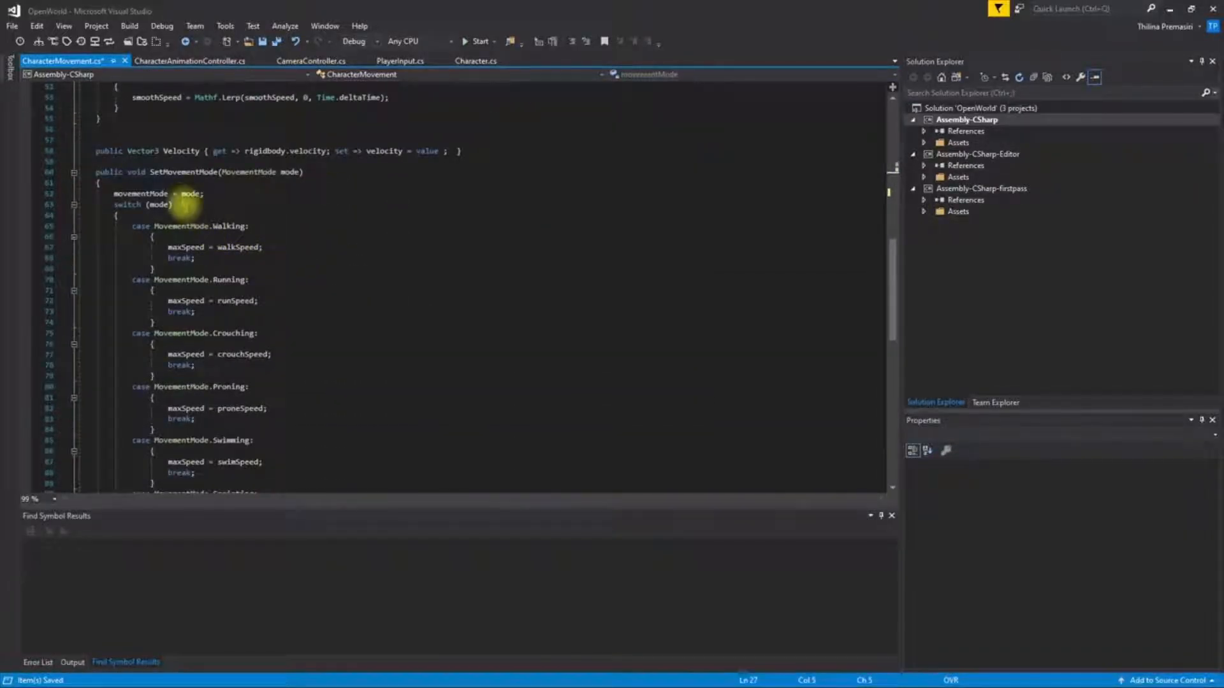
scroll(183, 201, up, 4)
scroll(181, 201, up, 7)
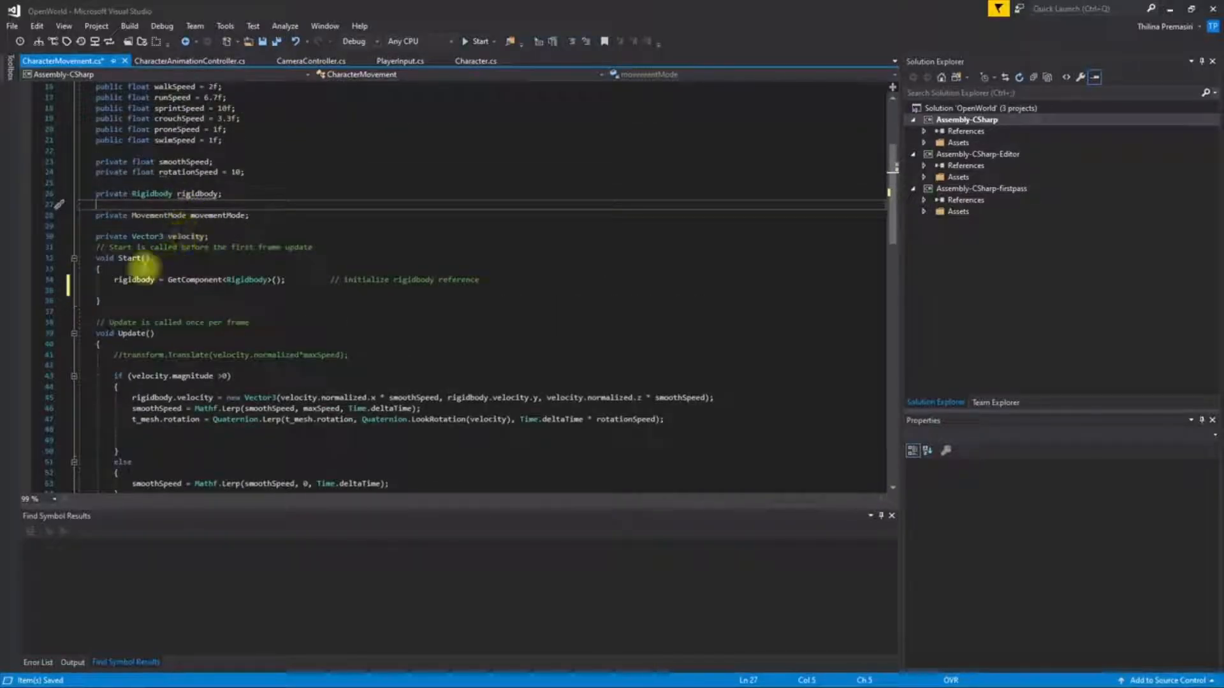
click(123, 294)
text(SETMOV)
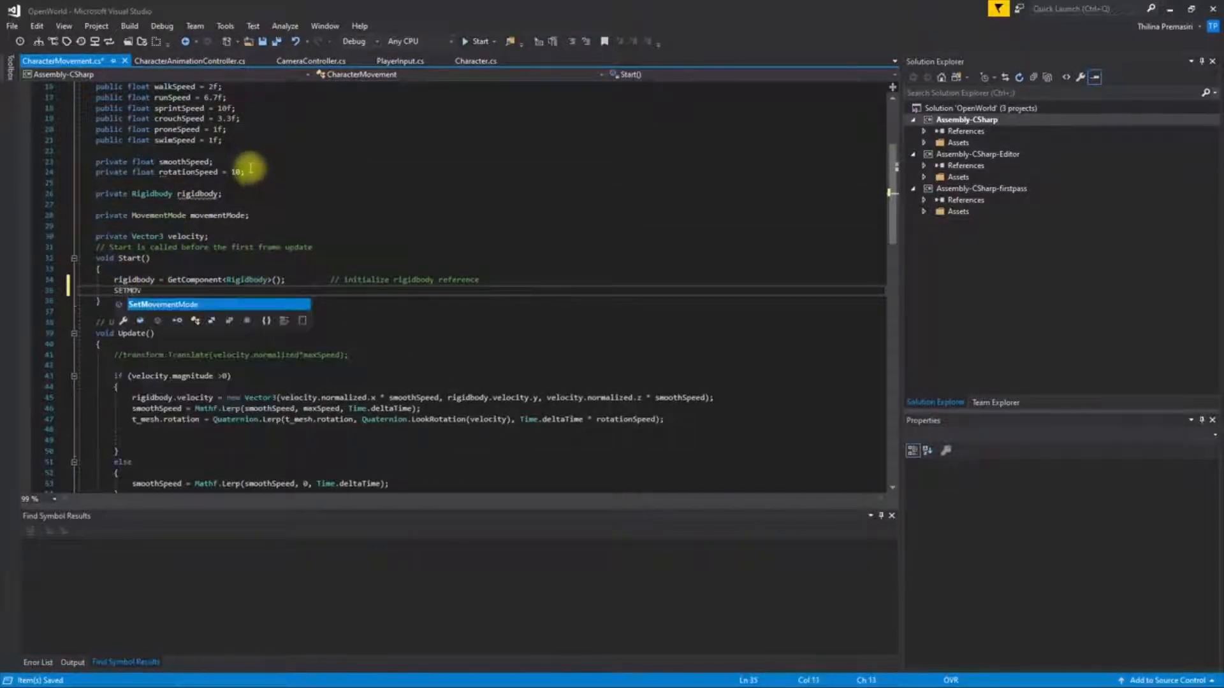
key(Tab)
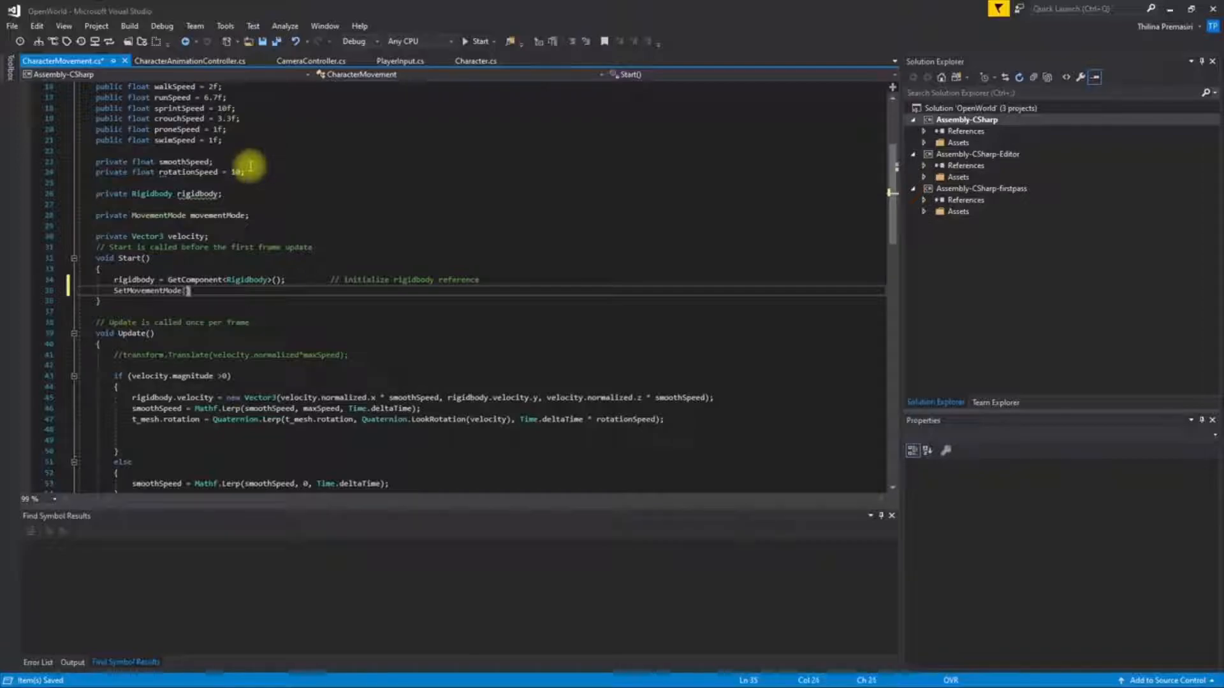
Complete the SetMovementMode call with the argument MovementMode.Walking and save CharacterMovement.cs.
text(()
key(Tab)
text(.W)
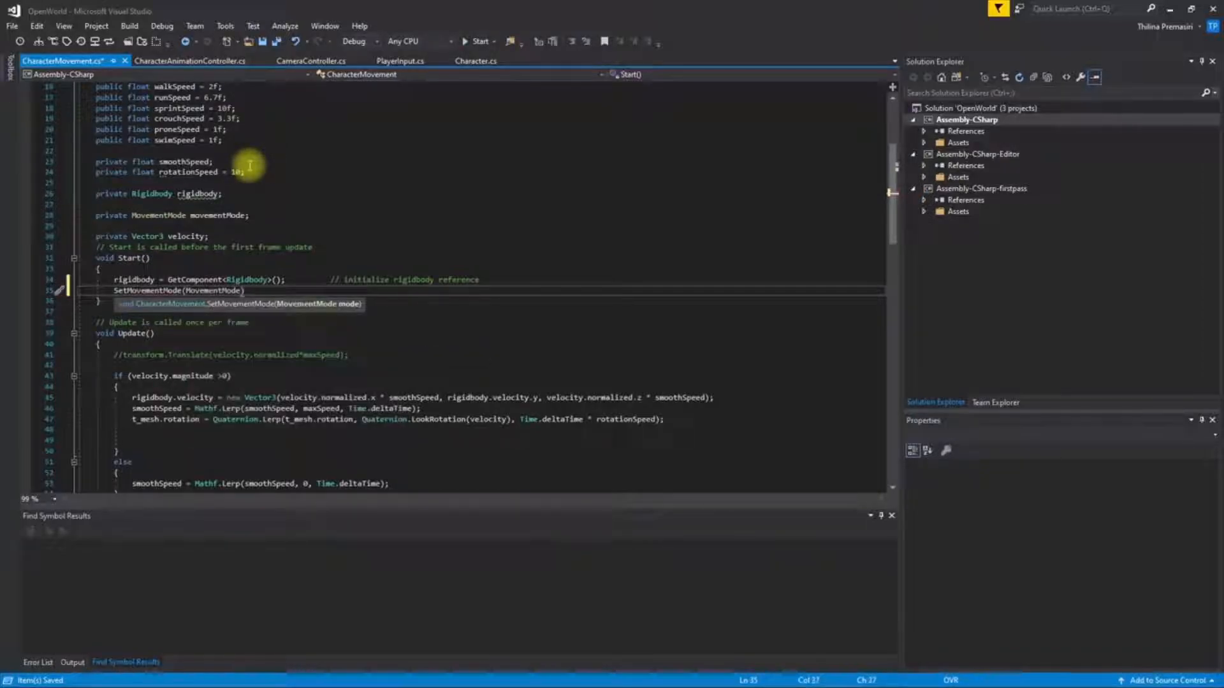
text(a)
key(Tab)
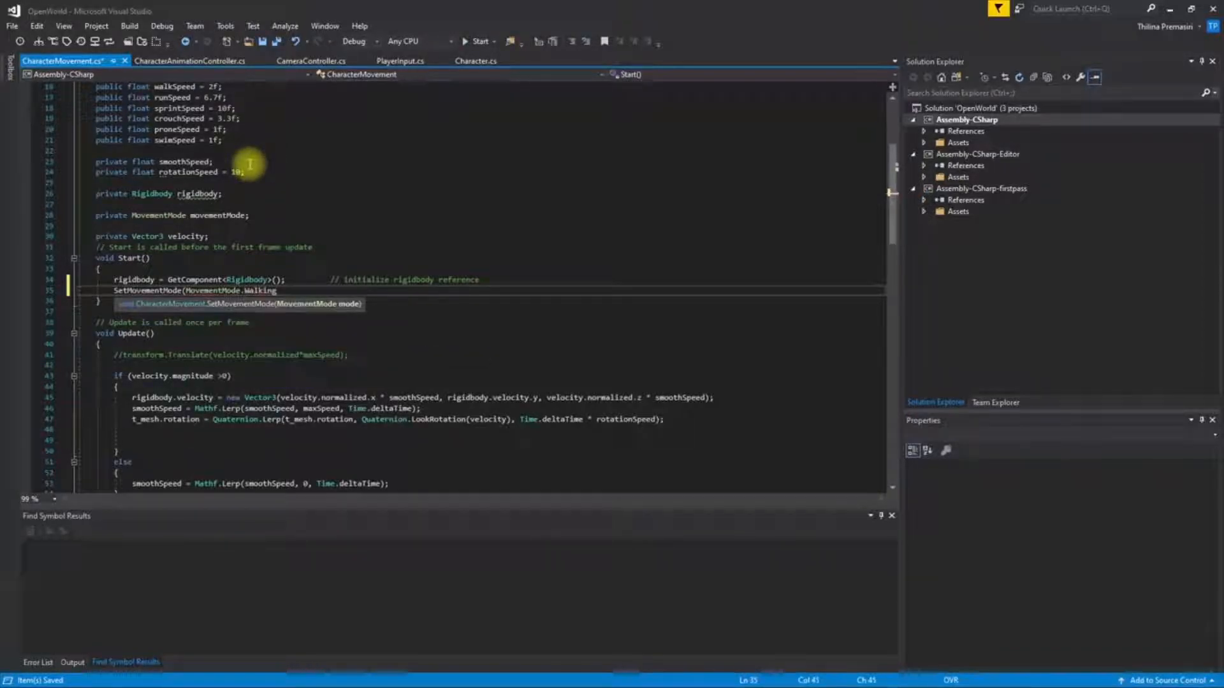
text();)
key(ctrl+s)
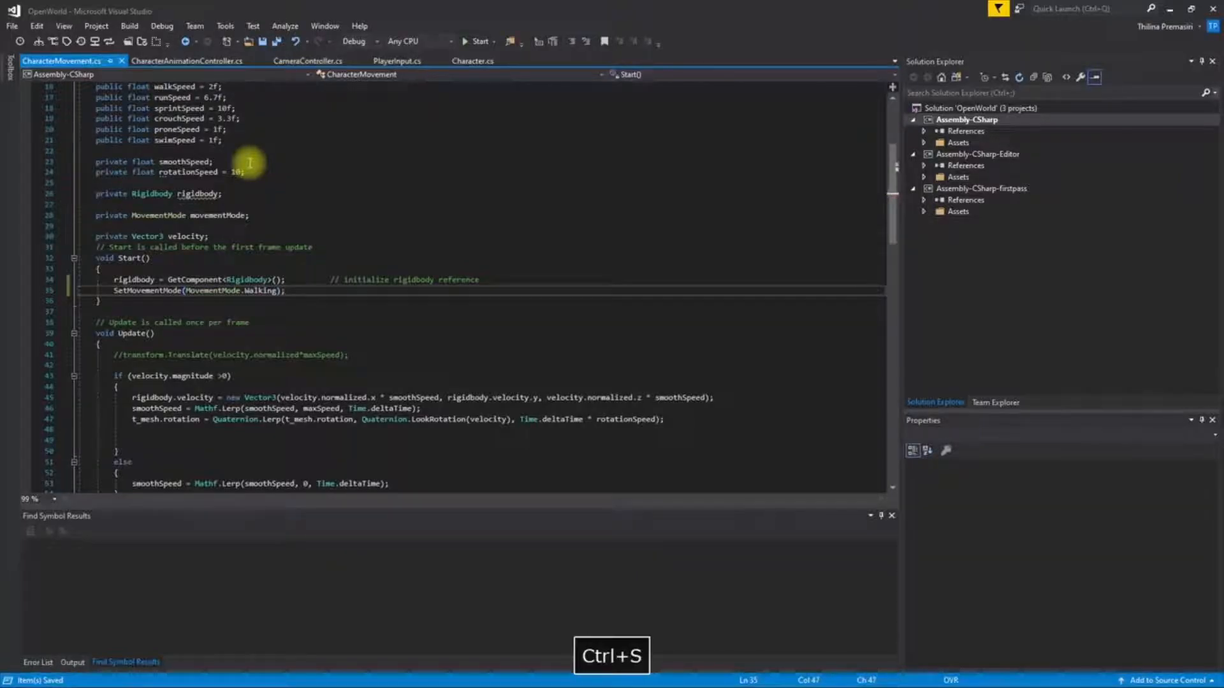
Switch to Unity, run the game to examine the character walking and running in the Game view, and stop it.
key(alt+Tab)
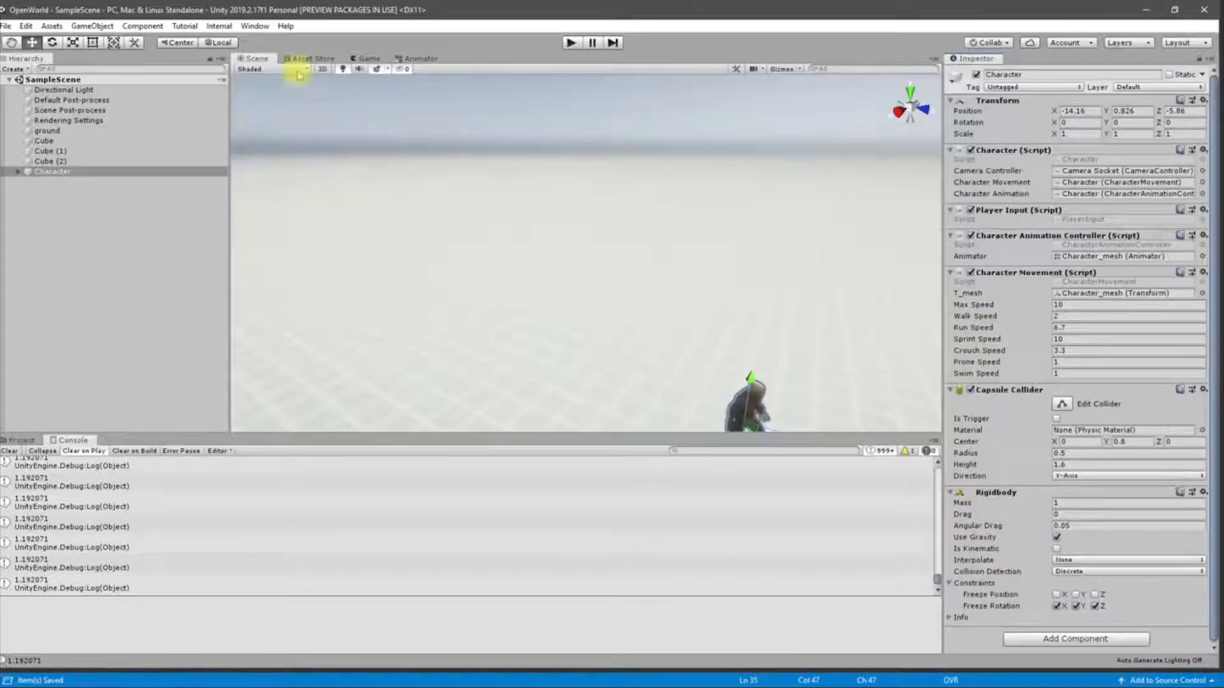
click(364, 58)
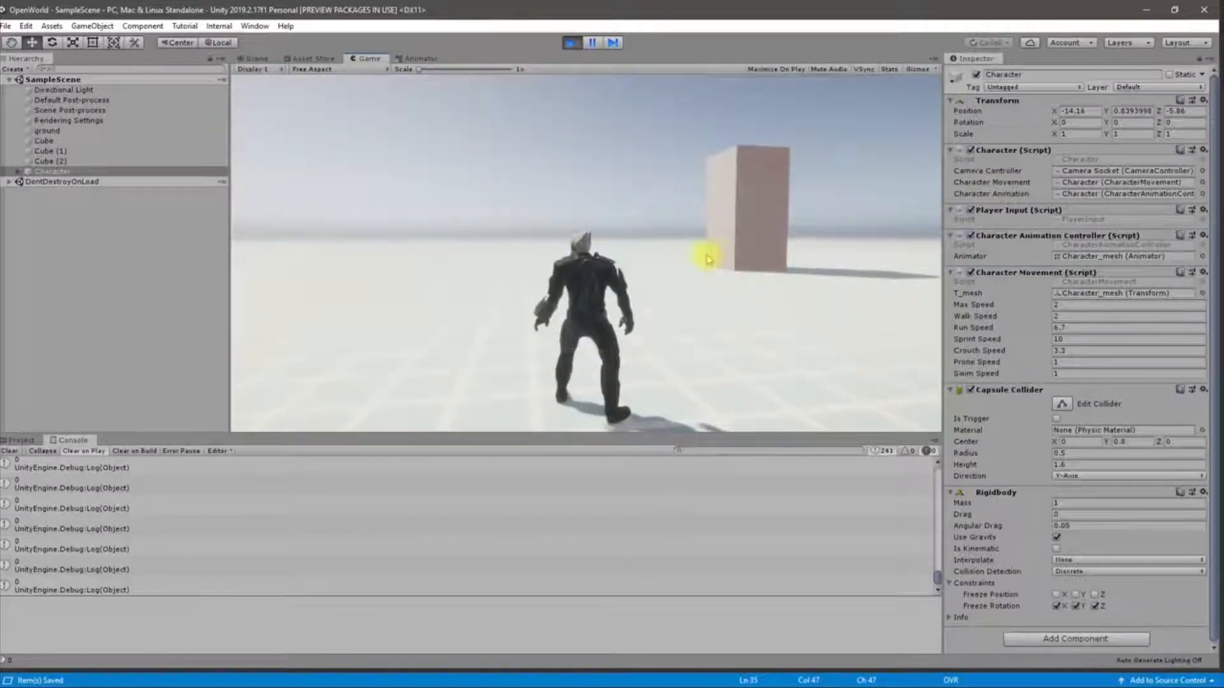
key(d)
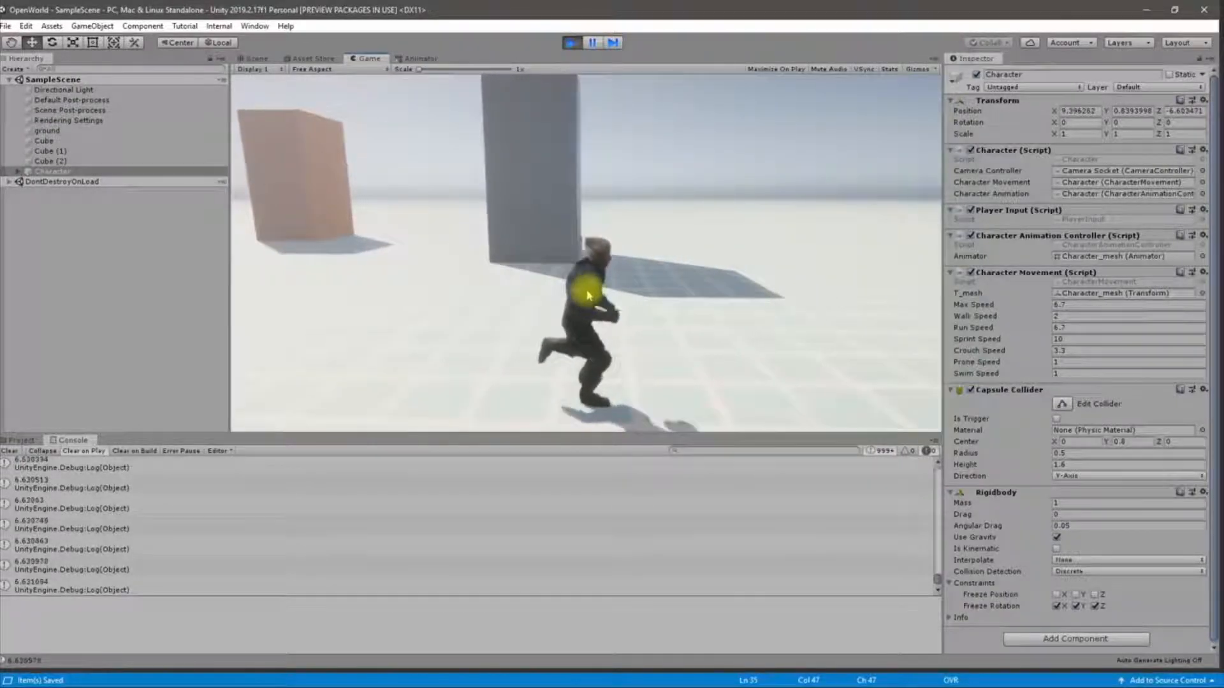
key(ctrl+p)
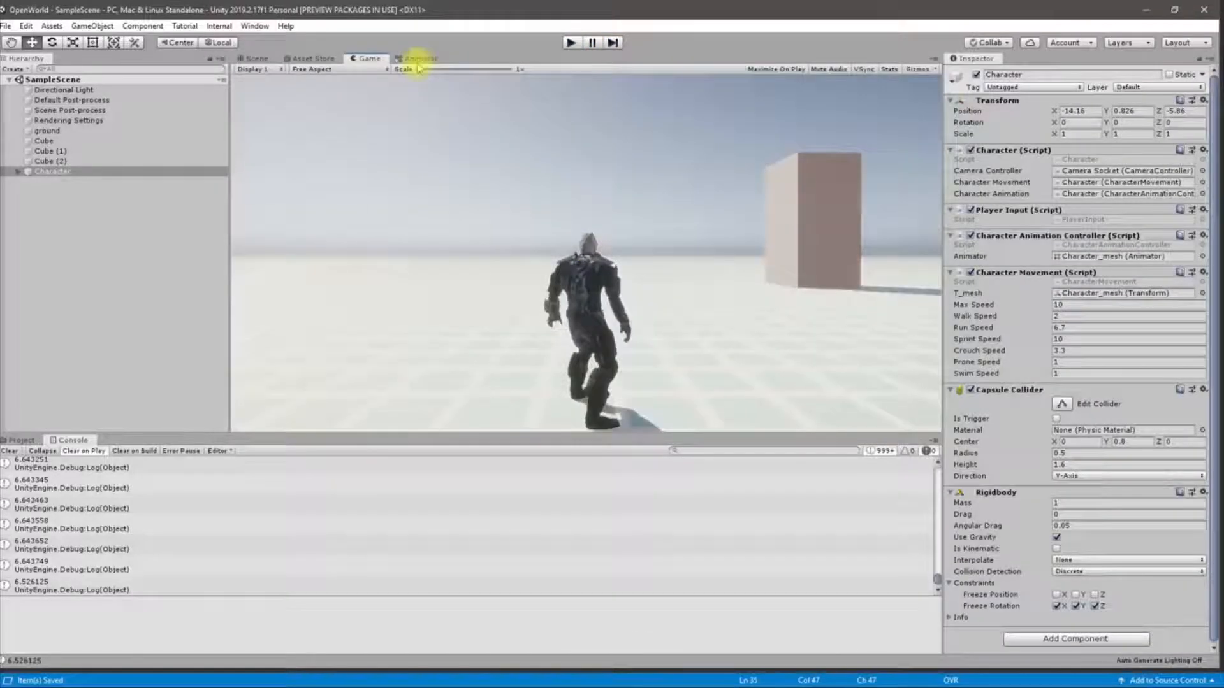
Set the Character's Run Speed to 7 and select the Blend Tree of the Walking state in the Animator.
click(417, 58)
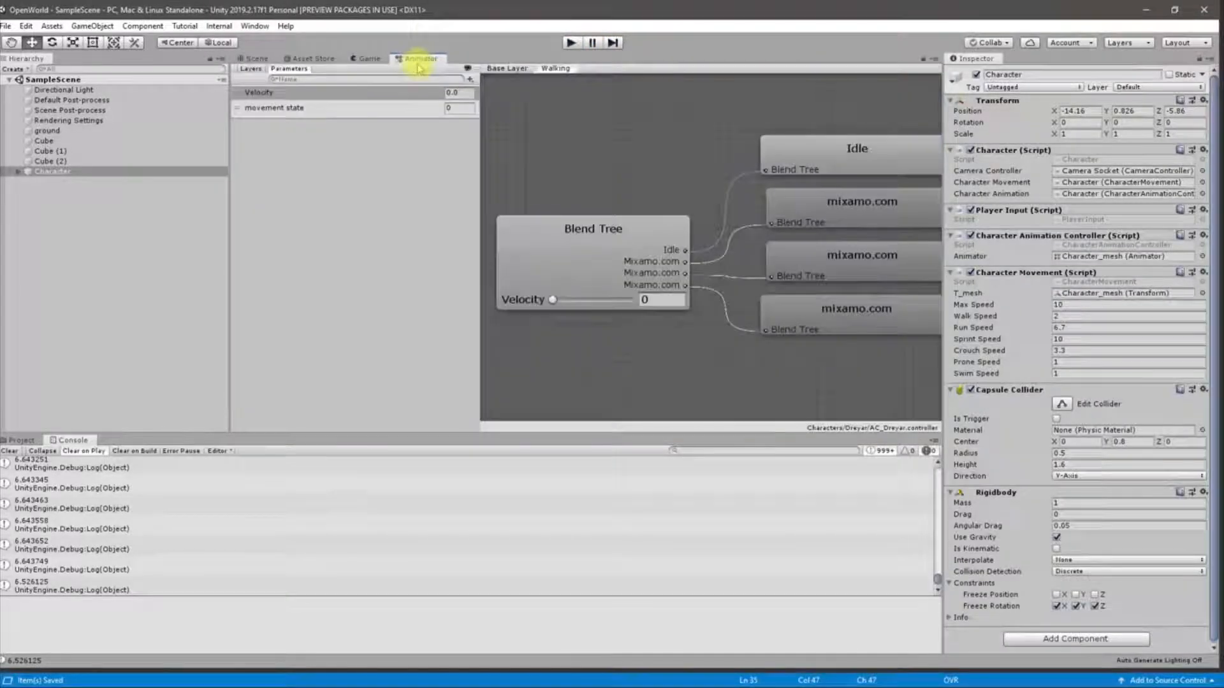
click(253, 58)
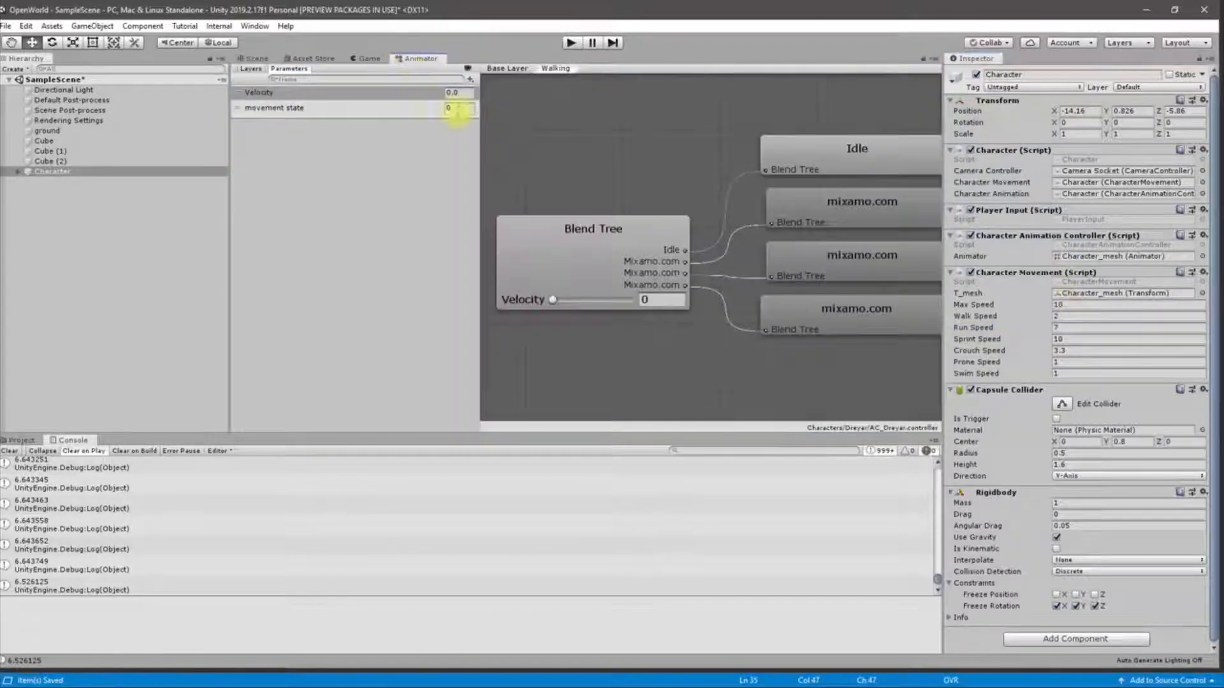
click(406, 58)
click(605, 243)
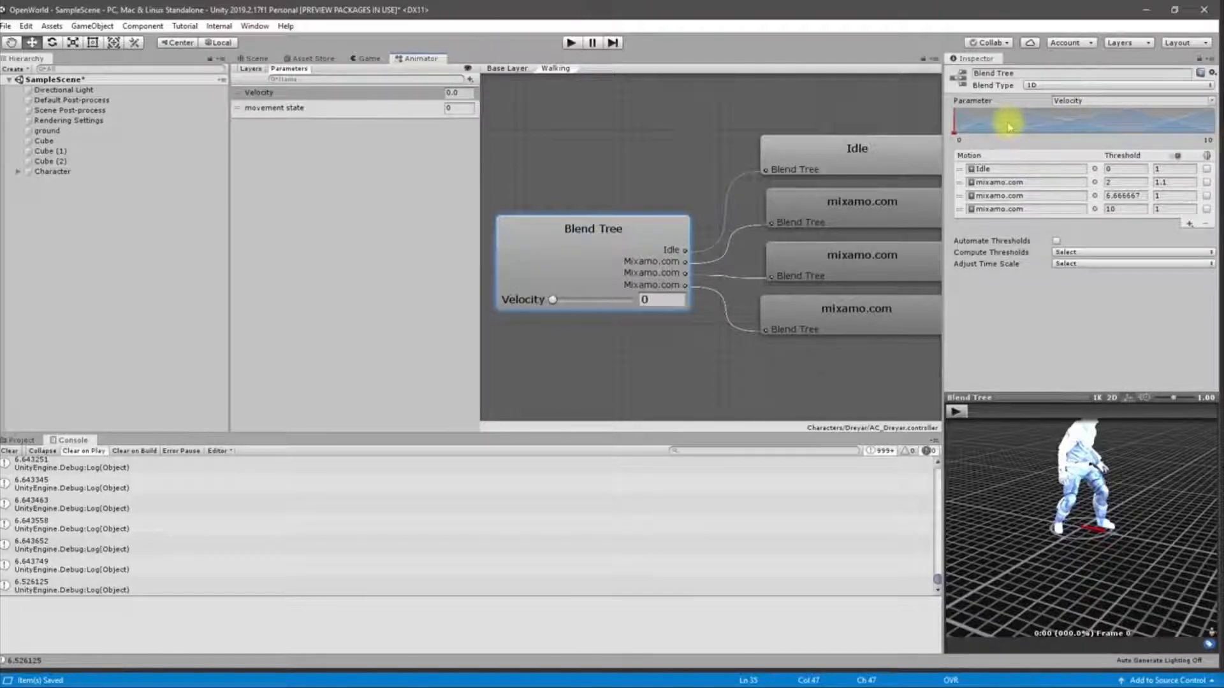
Preview the blend at velocities 6.7 and 5.6, and set the third motion's threshold to 7 and speed to 1.2.
drag(1004, 132, 1017, 129)
key(ctrl+z)
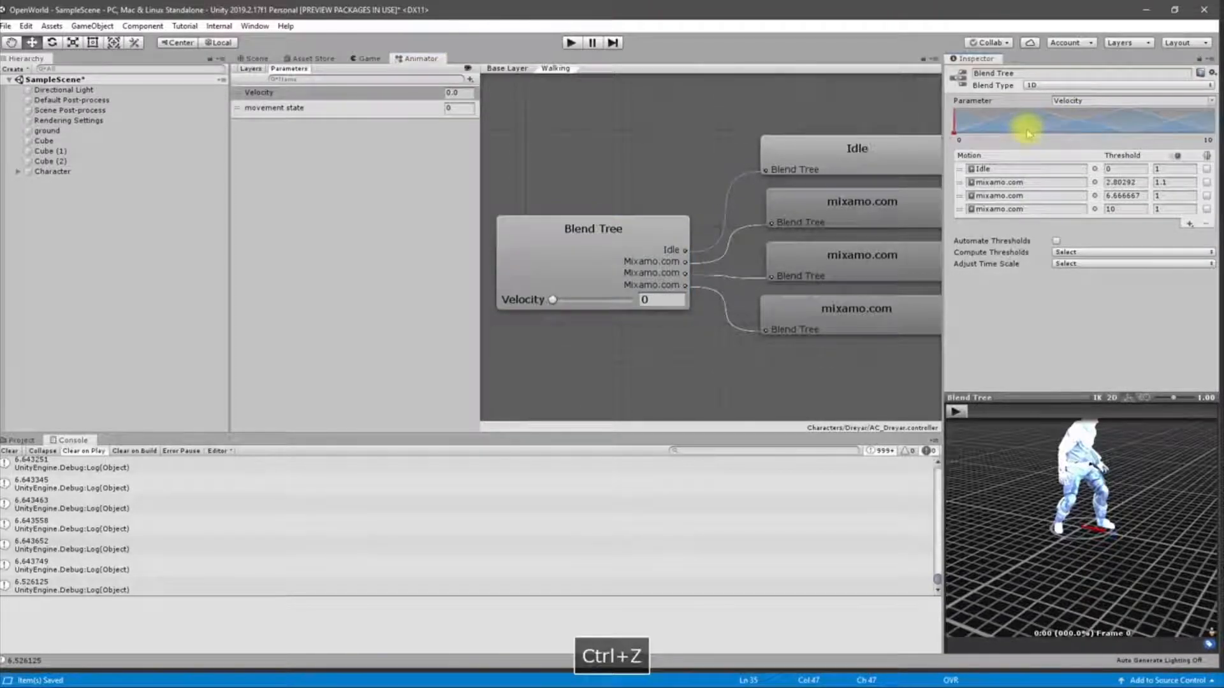
drag(553, 302, 606, 294)
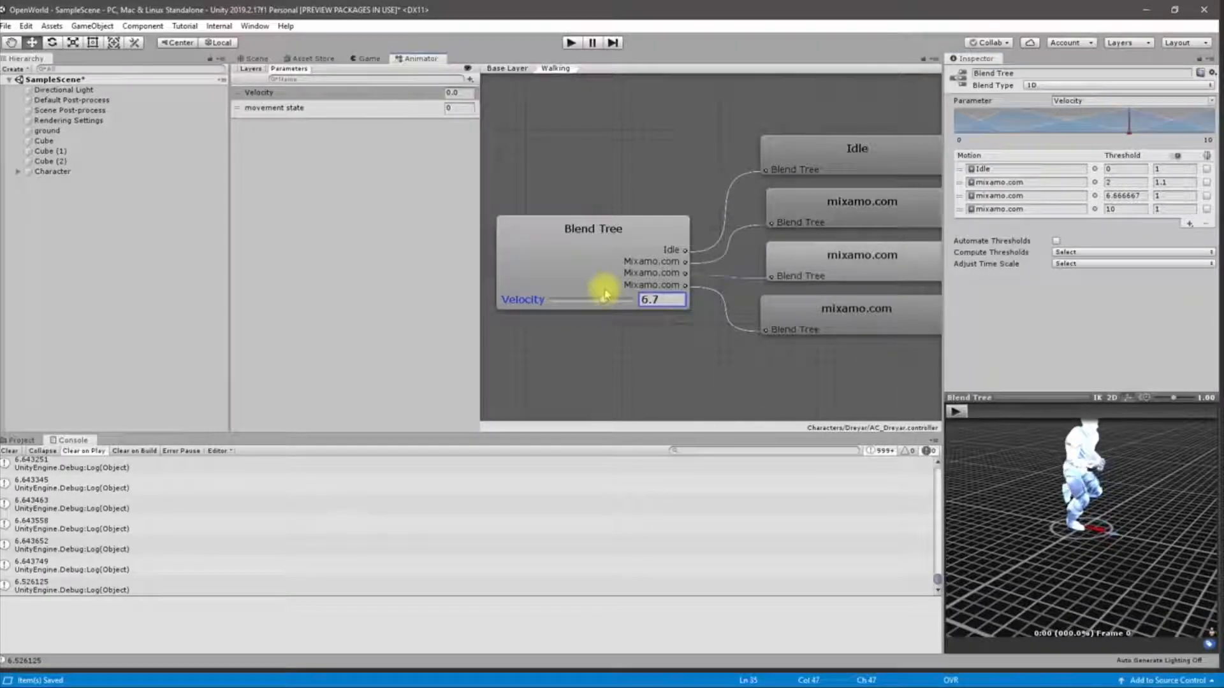
drag(606, 294, 594, 298)
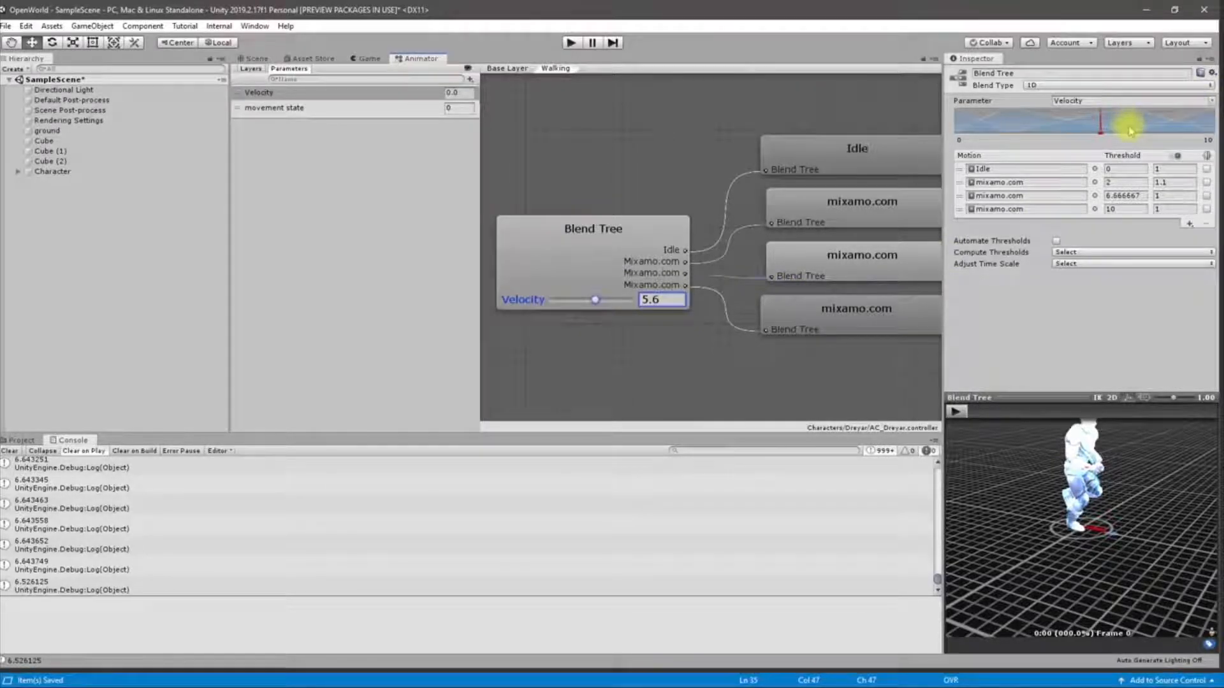
click(1125, 195)
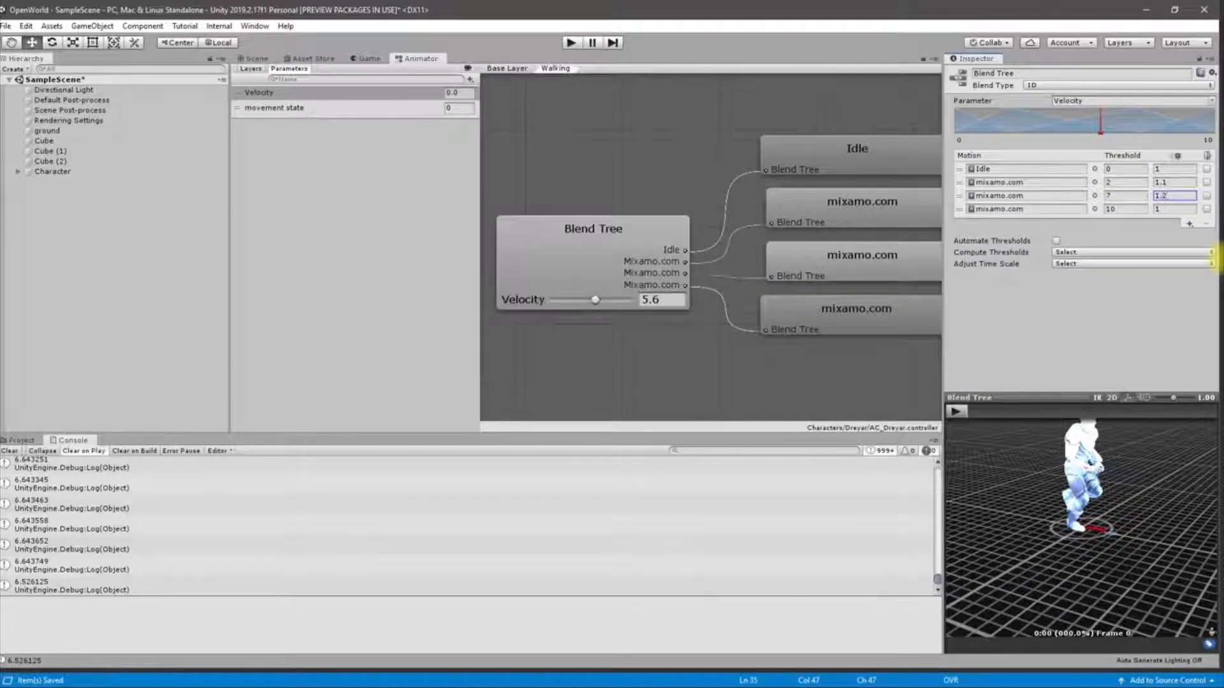
Play the blend tree's animation preview and raise the preview velocity to about 7.2 to examine the running motion.
click(956, 411)
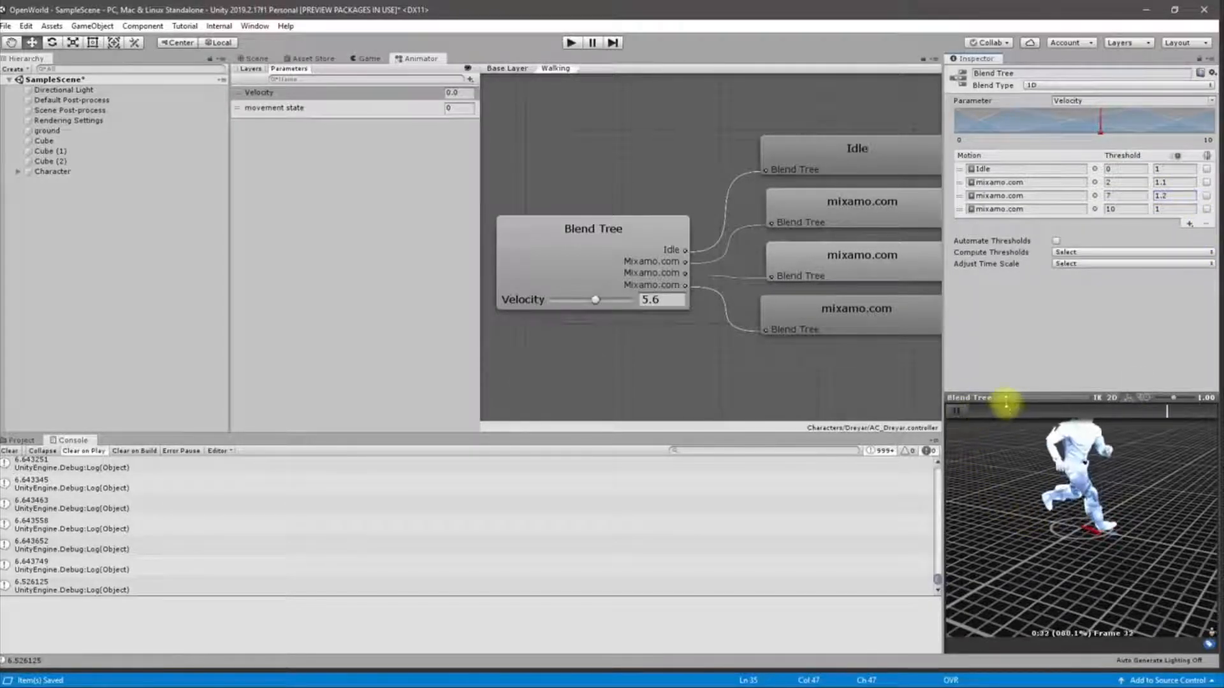
drag(1098, 131, 1136, 131)
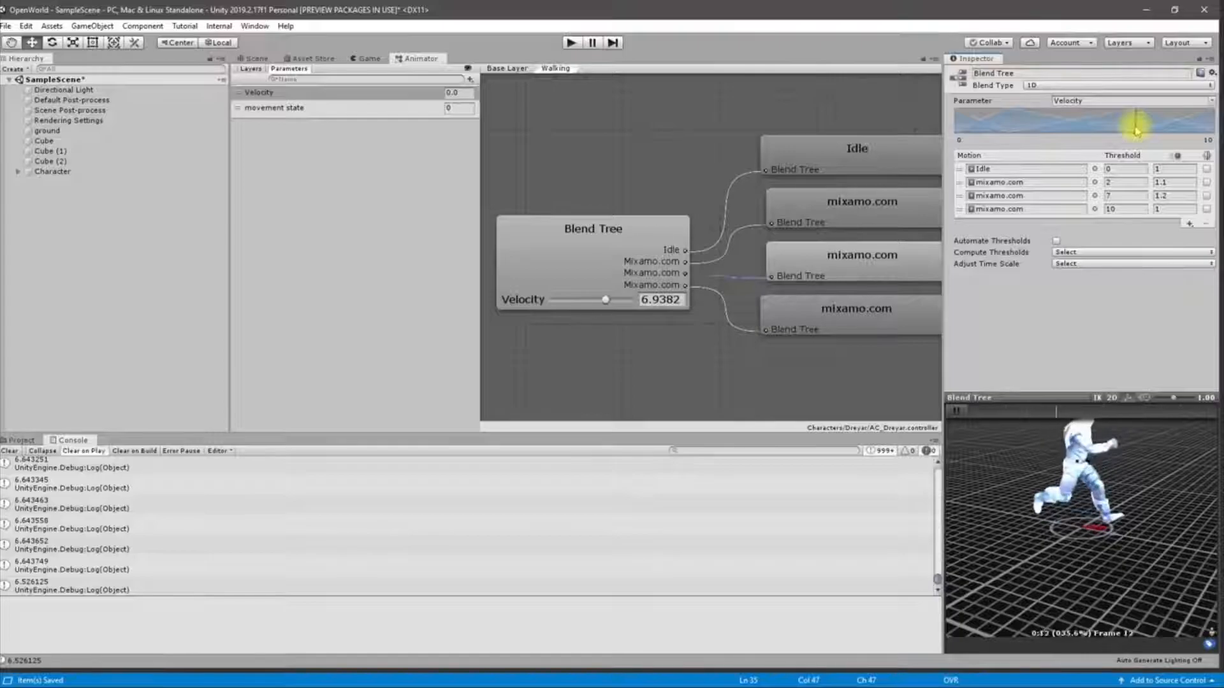
drag(1136, 131, 1143, 130)
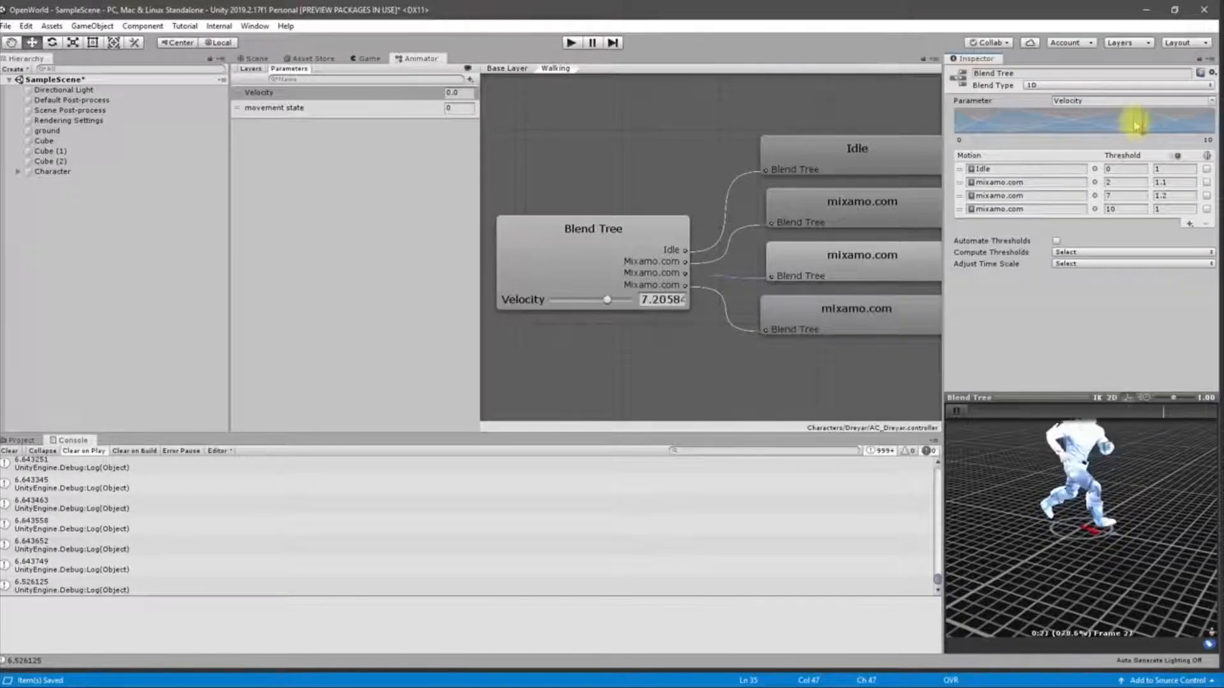
Run the game to examine the character's running animation at Run Speed 7, and stop it.
click(253, 58)
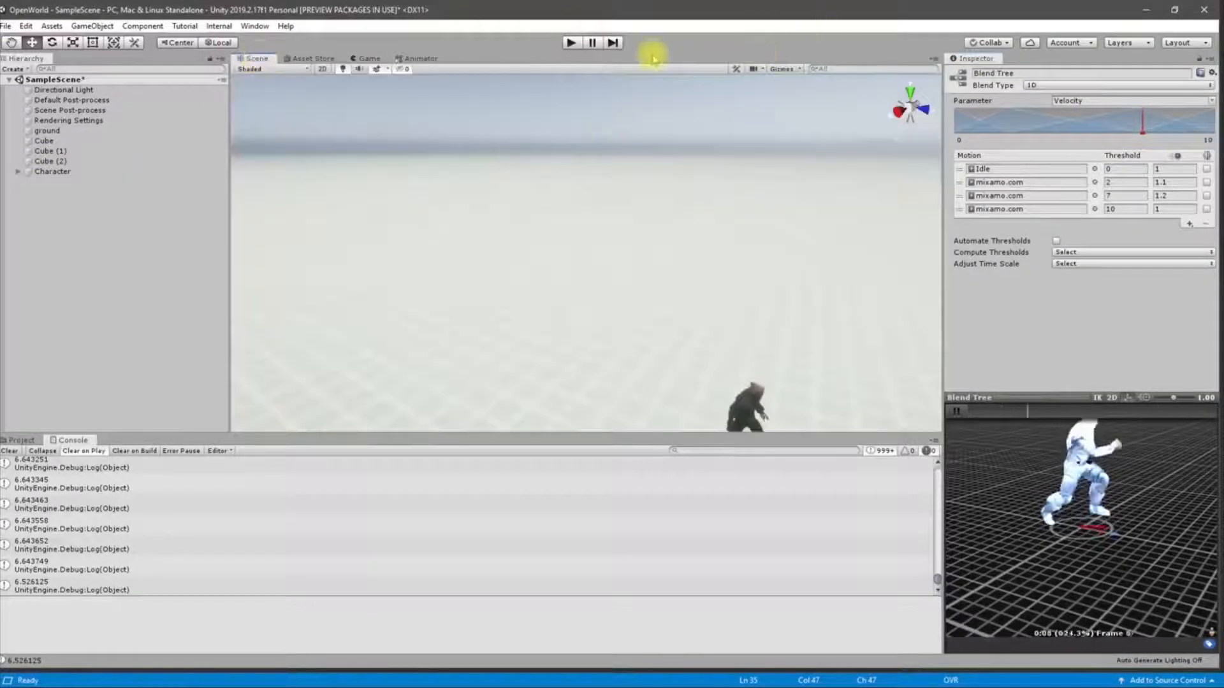
click(570, 42)
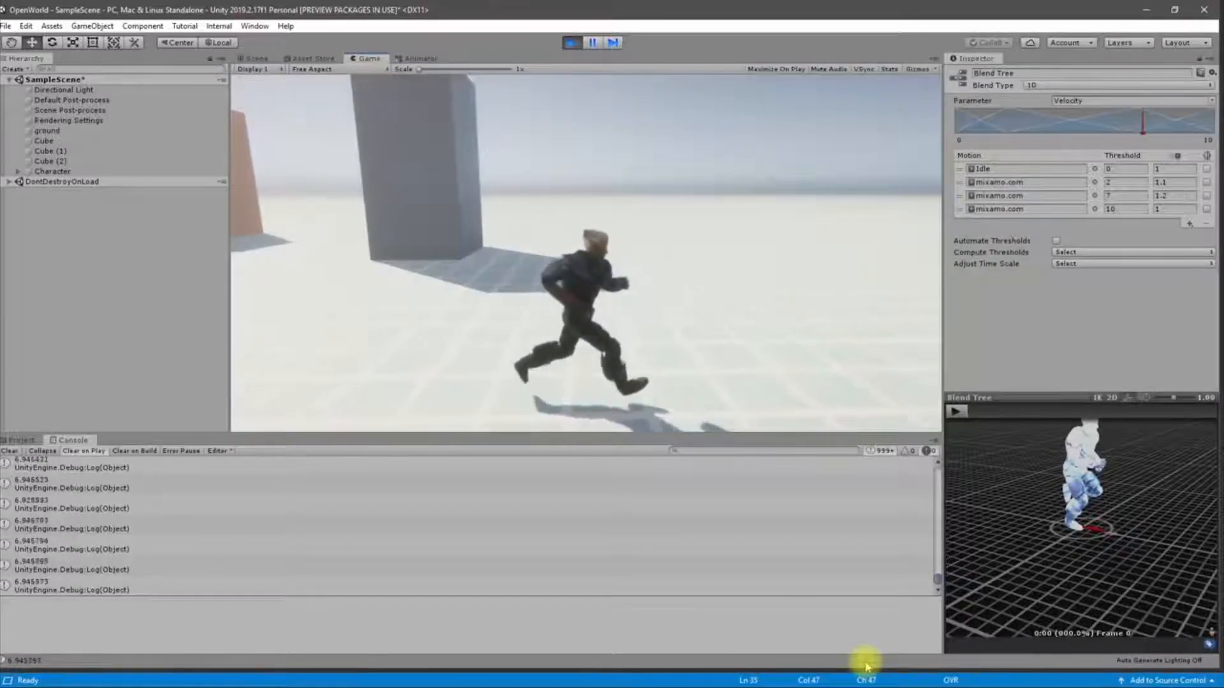
key(ctrl+p)
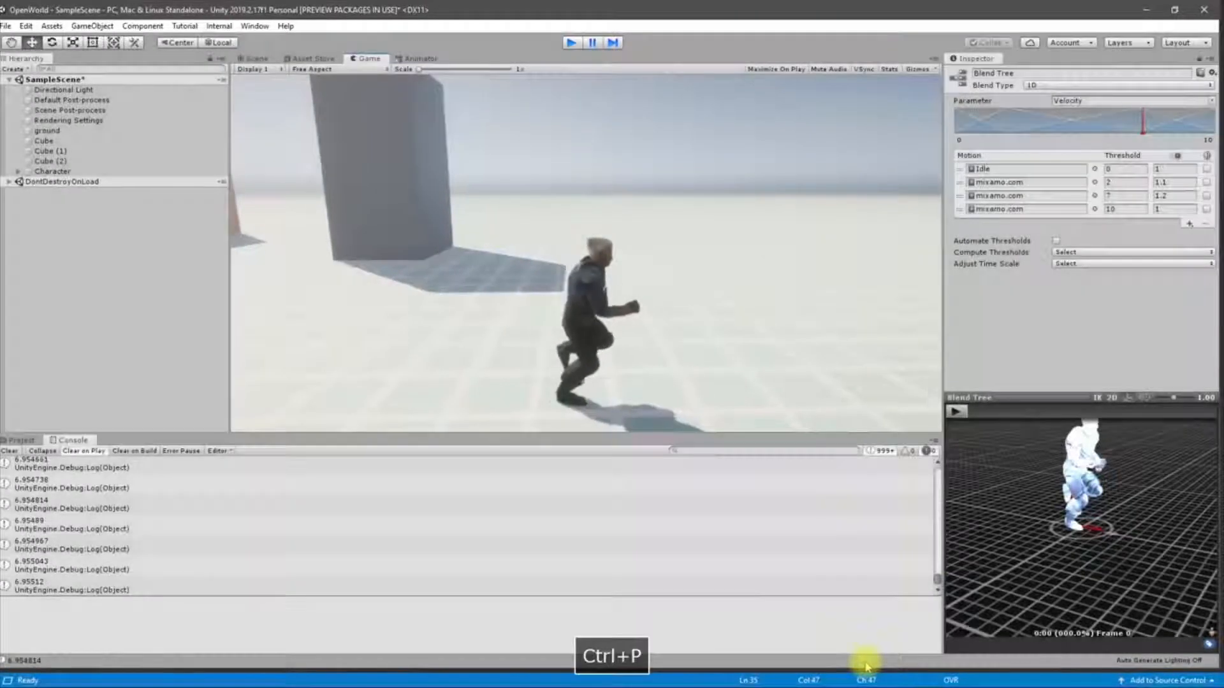
Set the blend tree's third motion to threshold 6 and speed 1.1, and the Character's Run Speed to 6.
click(431, 58)
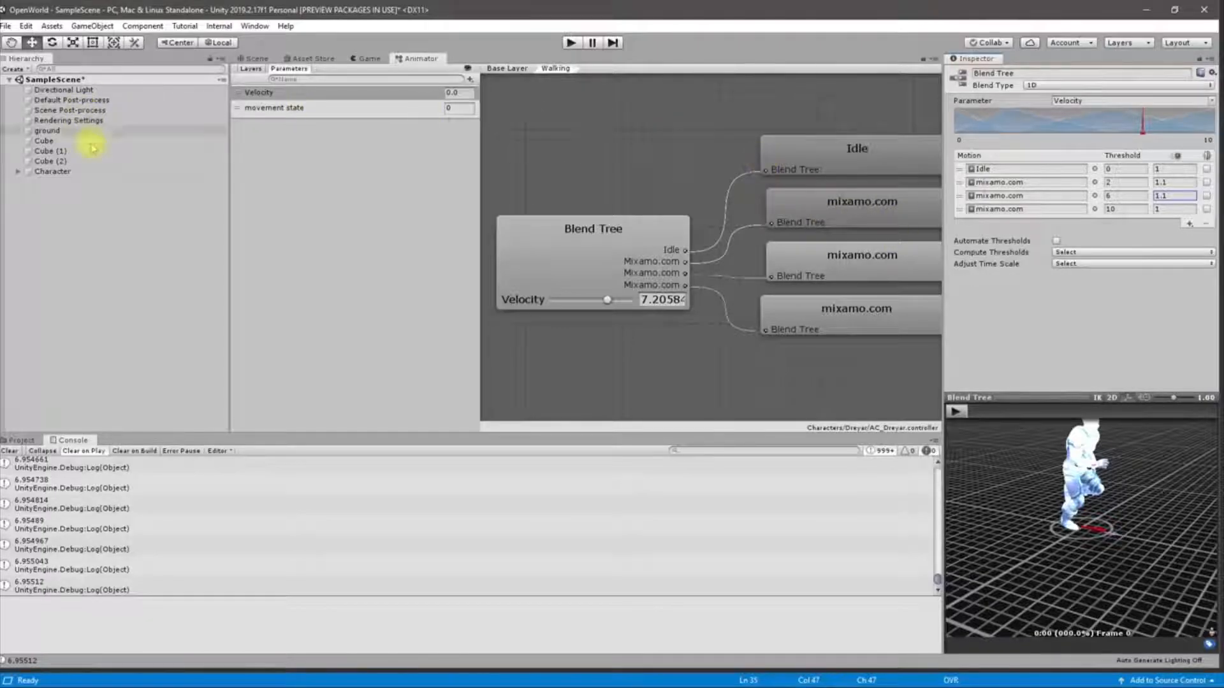
click(49, 171)
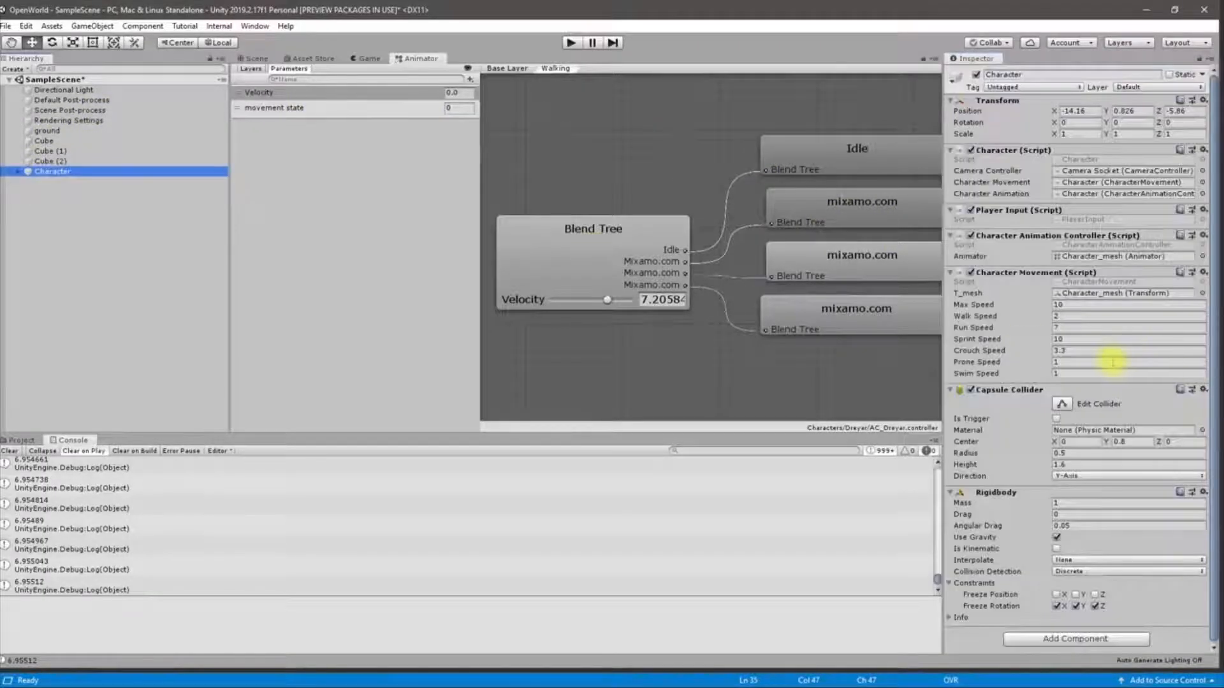
click(1070, 328)
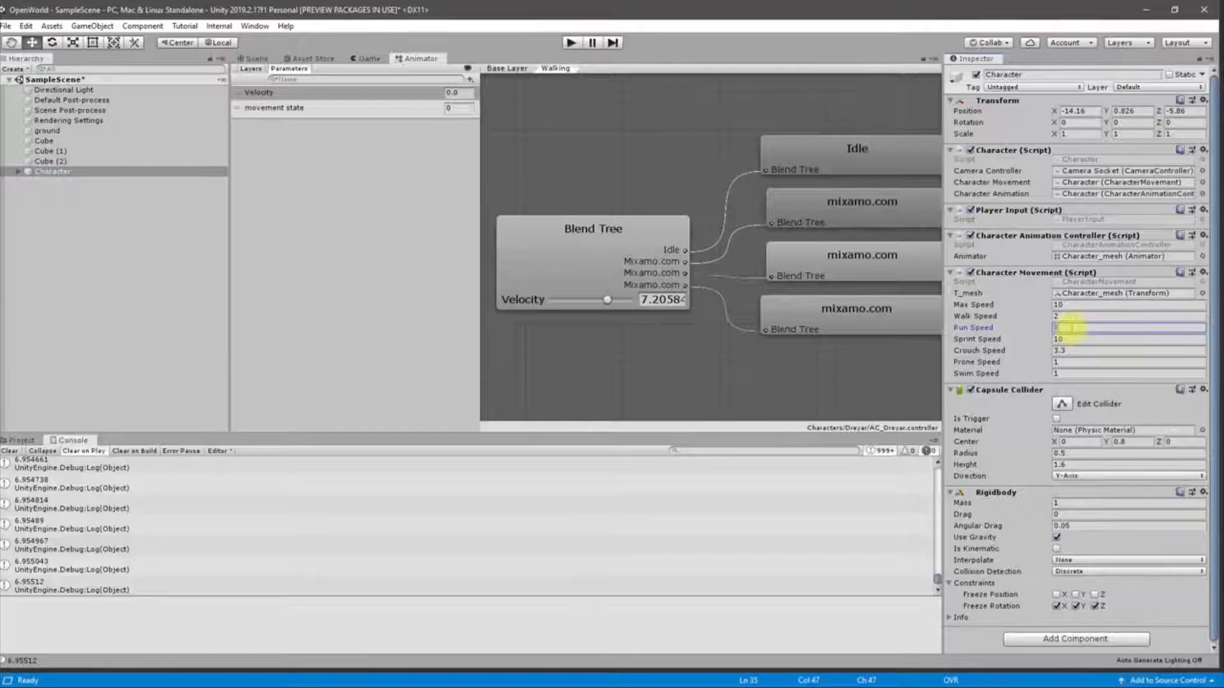
Run the game to examine the character's running animation at Run Speed 6, and stop it.
click(571, 42)
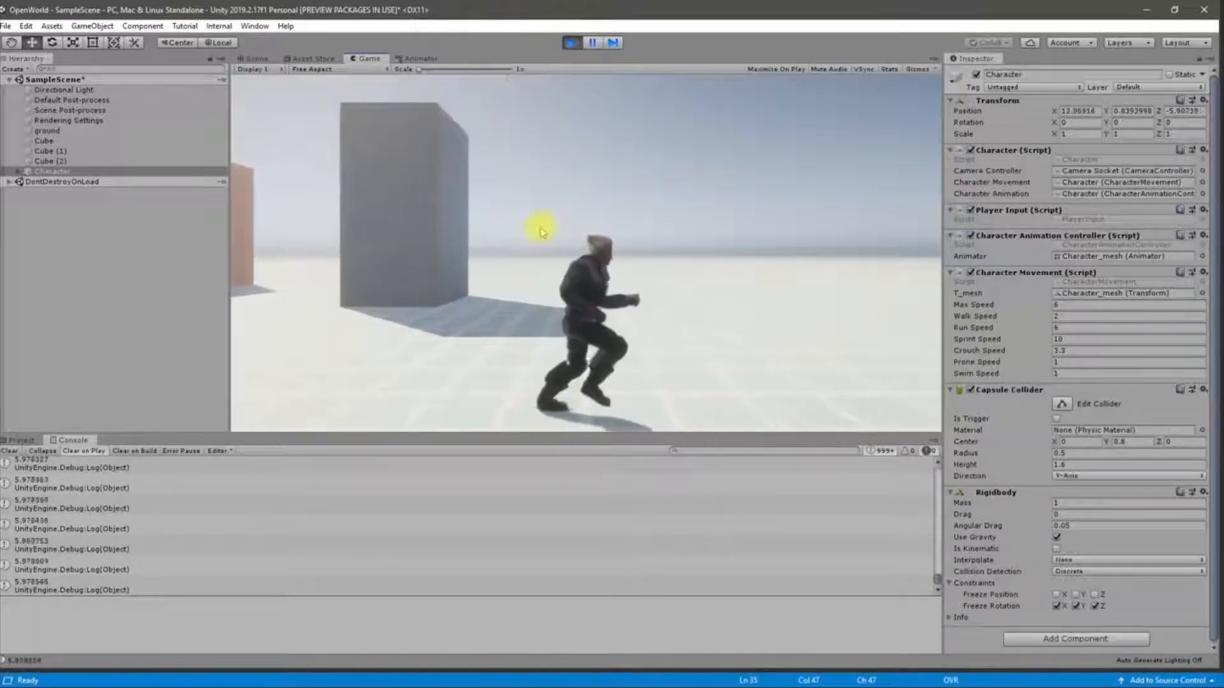
key(ctrl+p)
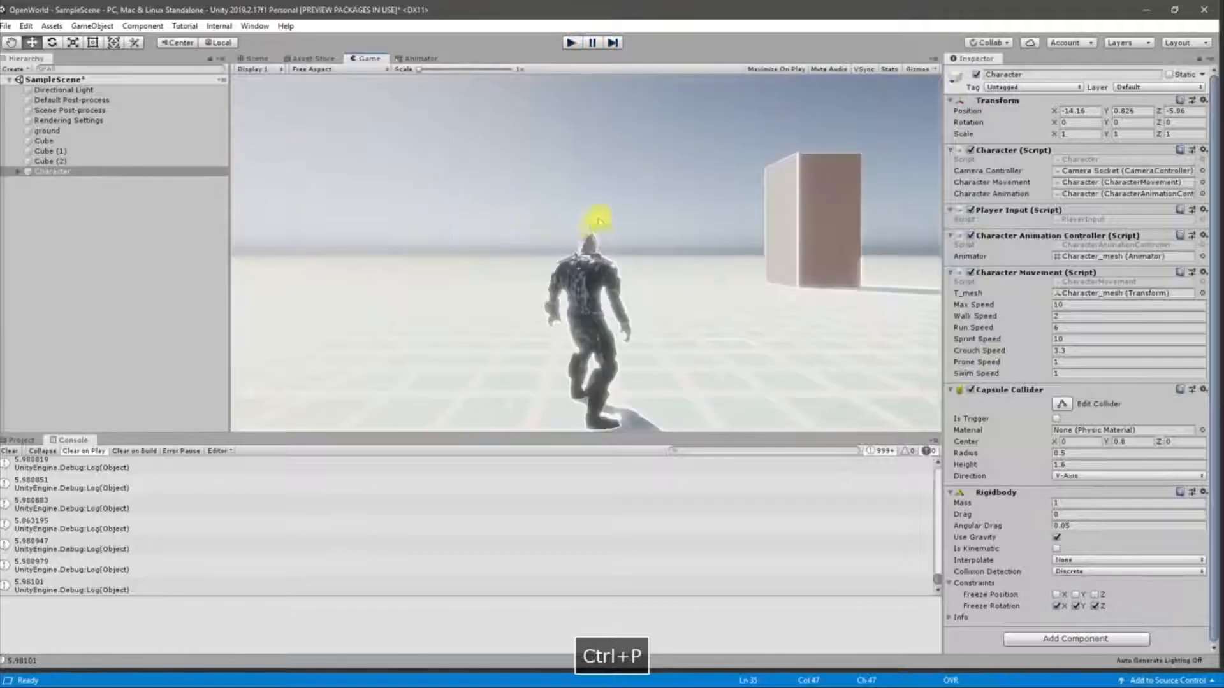
Set the Character's Run Speed to 5 and the threshold of the blend tree's third motion to 5.
click(1076, 328)
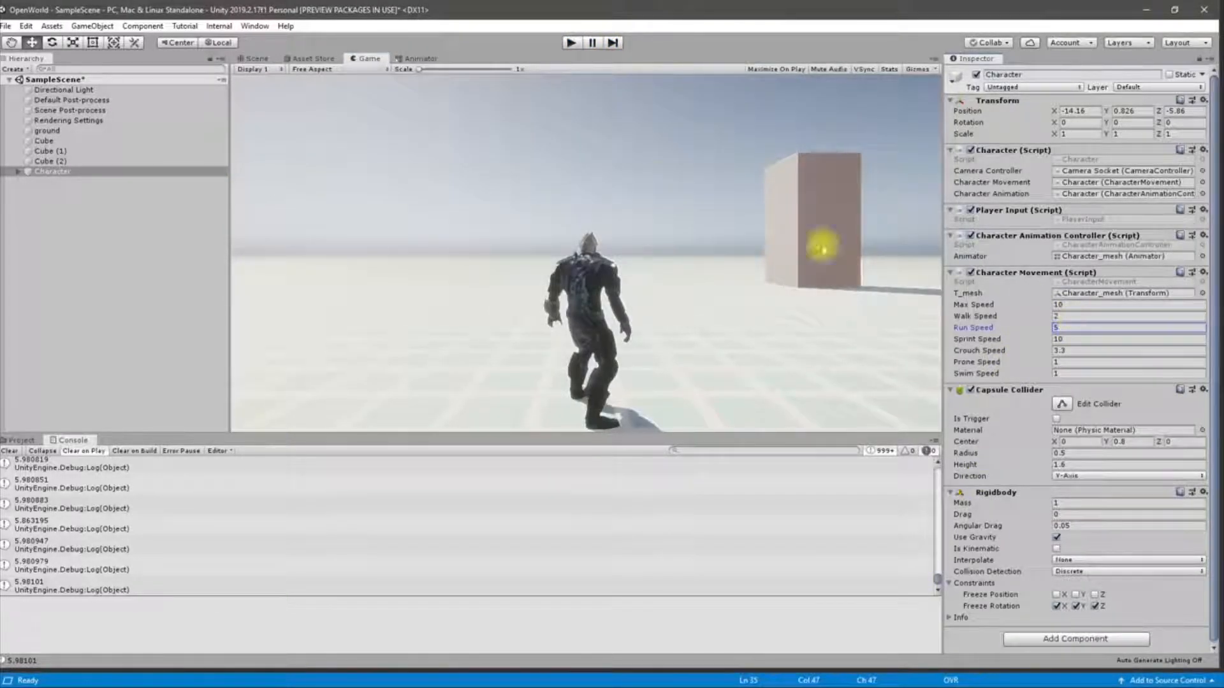
click(419, 58)
click(541, 265)
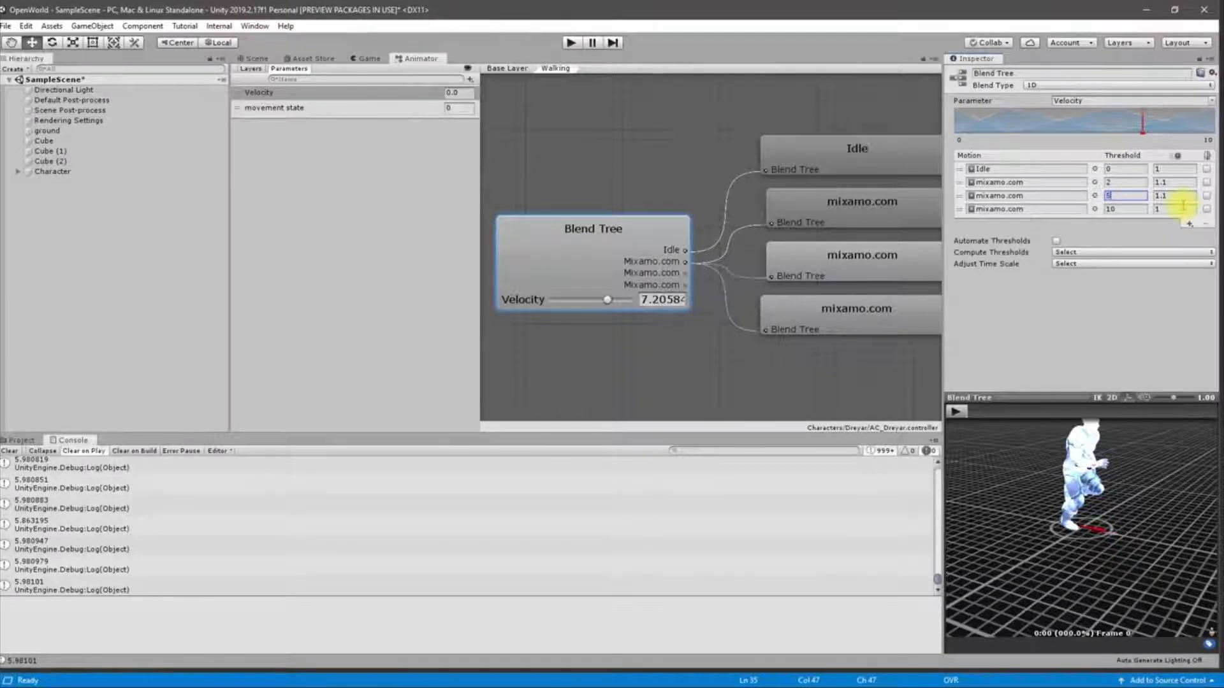
key(Tab)
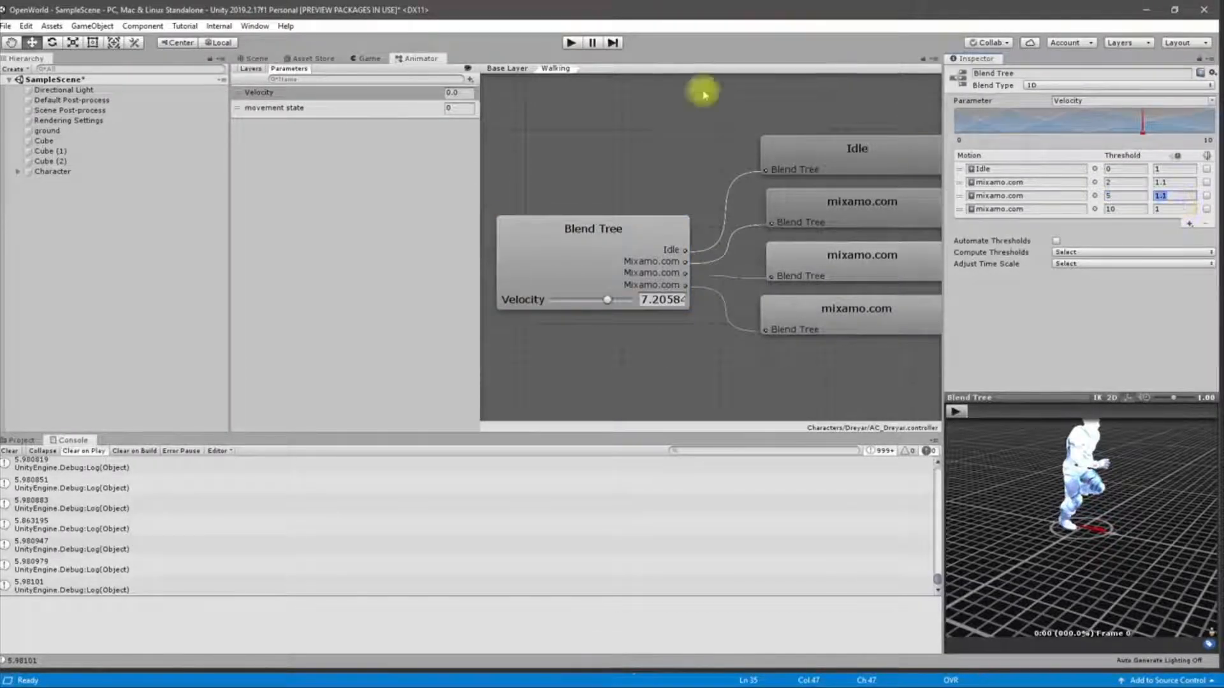
Run the game to examine the running animation at Run Speed 5, stop it and select the Character object.
click(570, 42)
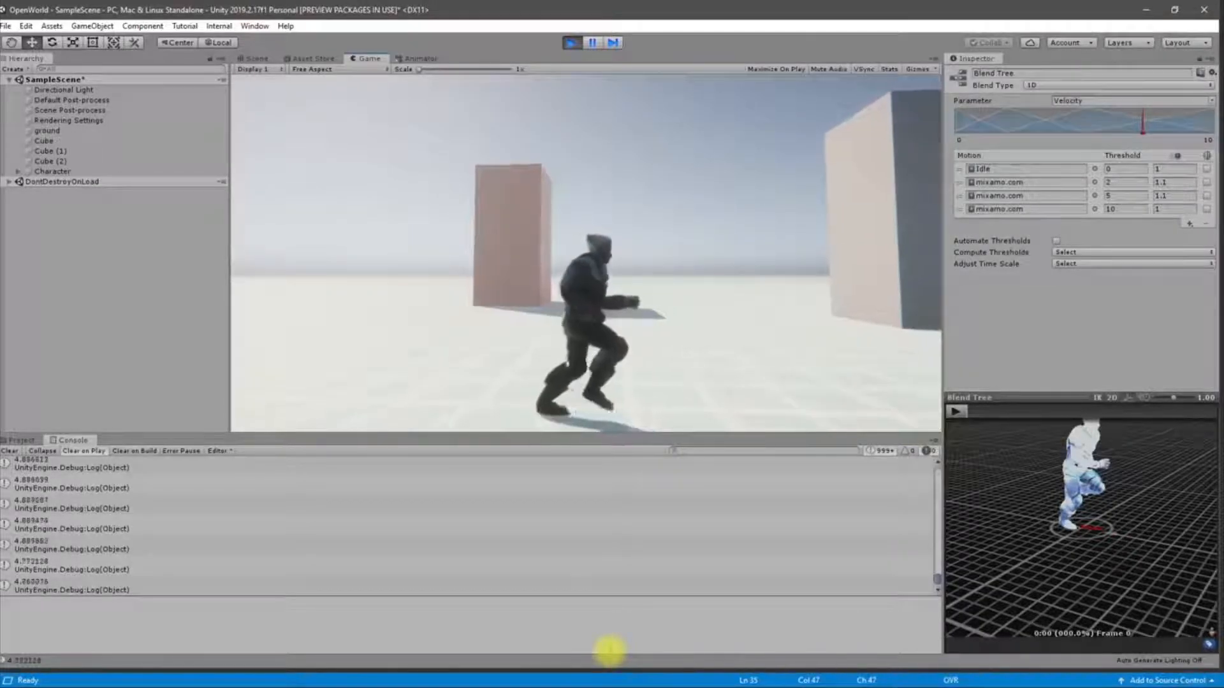
key(ctrl+p)
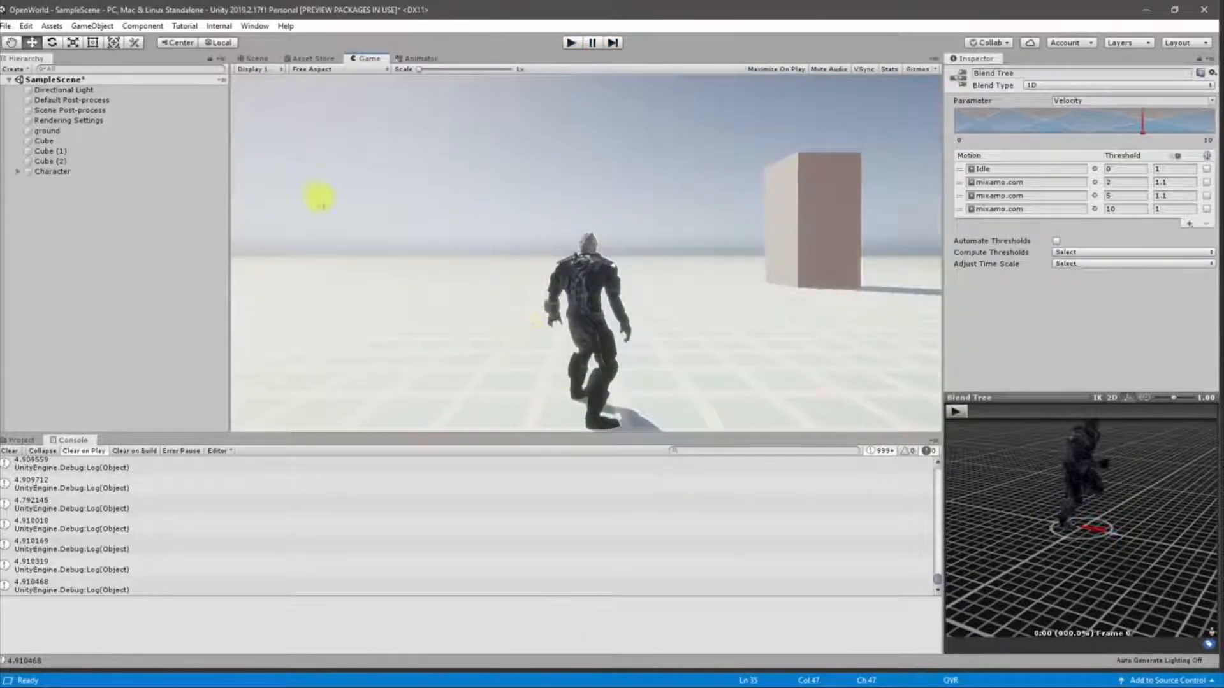
click(95, 176)
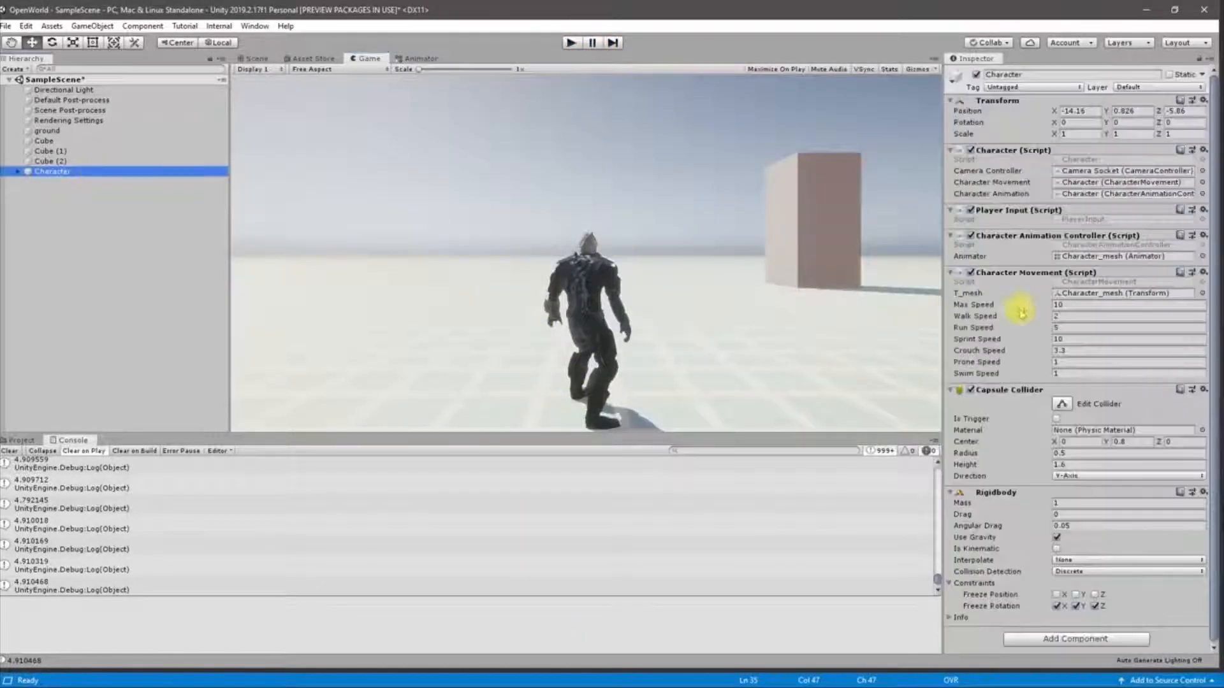
Set the Character's Sprint Speed to 7 and the threshold of the blend tree's fourth motion to 7.
click(1084, 339)
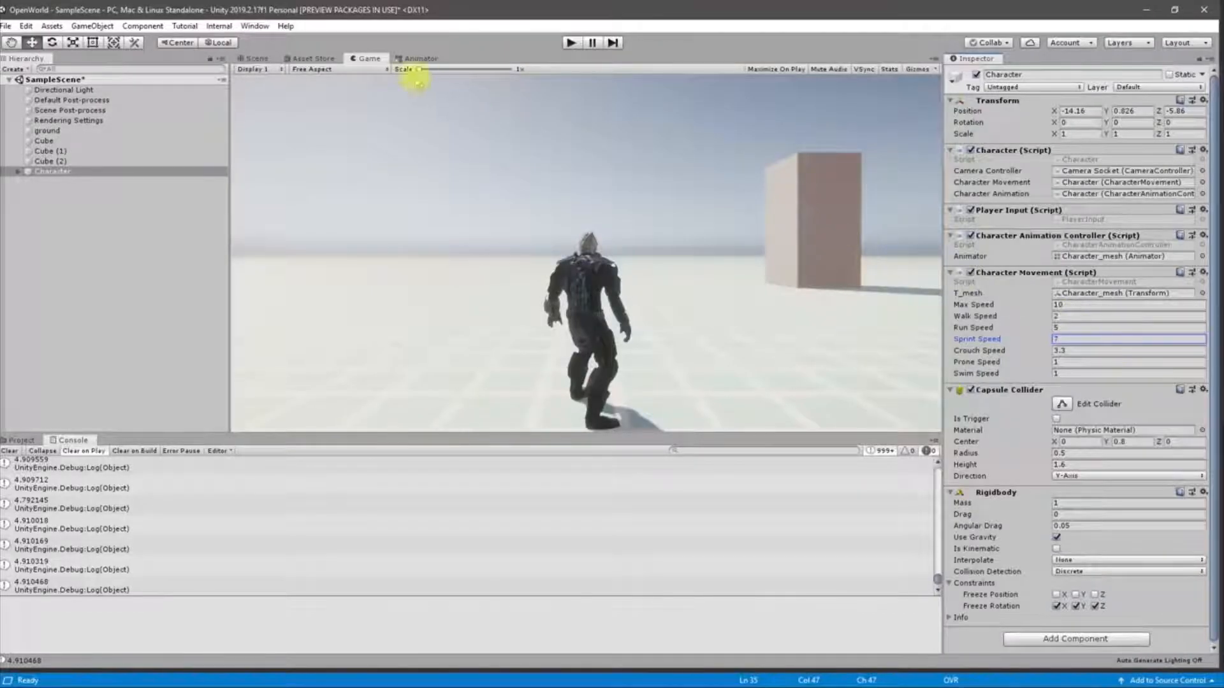
click(416, 58)
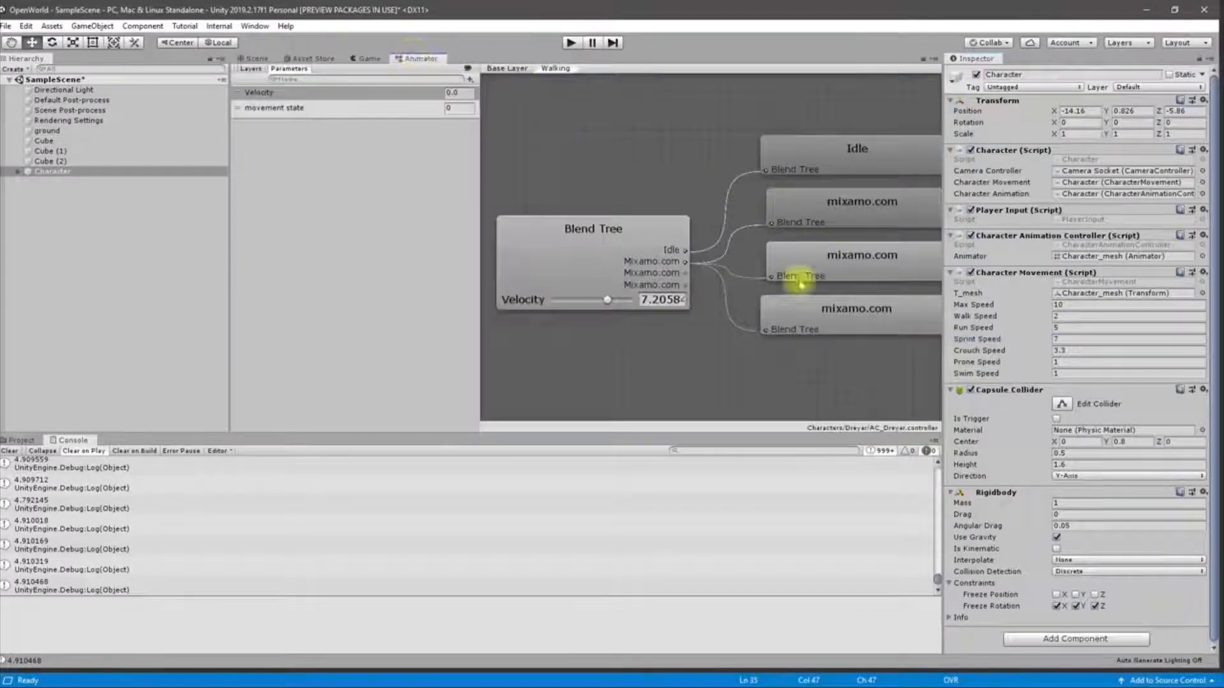
click(591, 242)
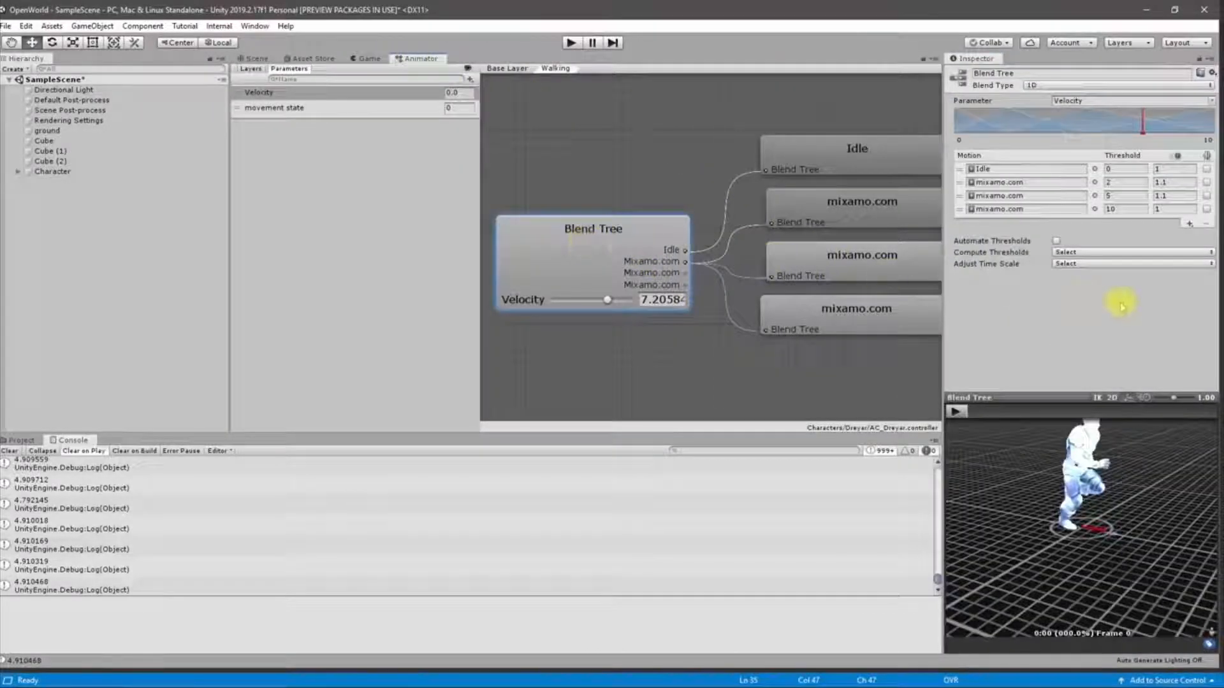
click(1135, 211)
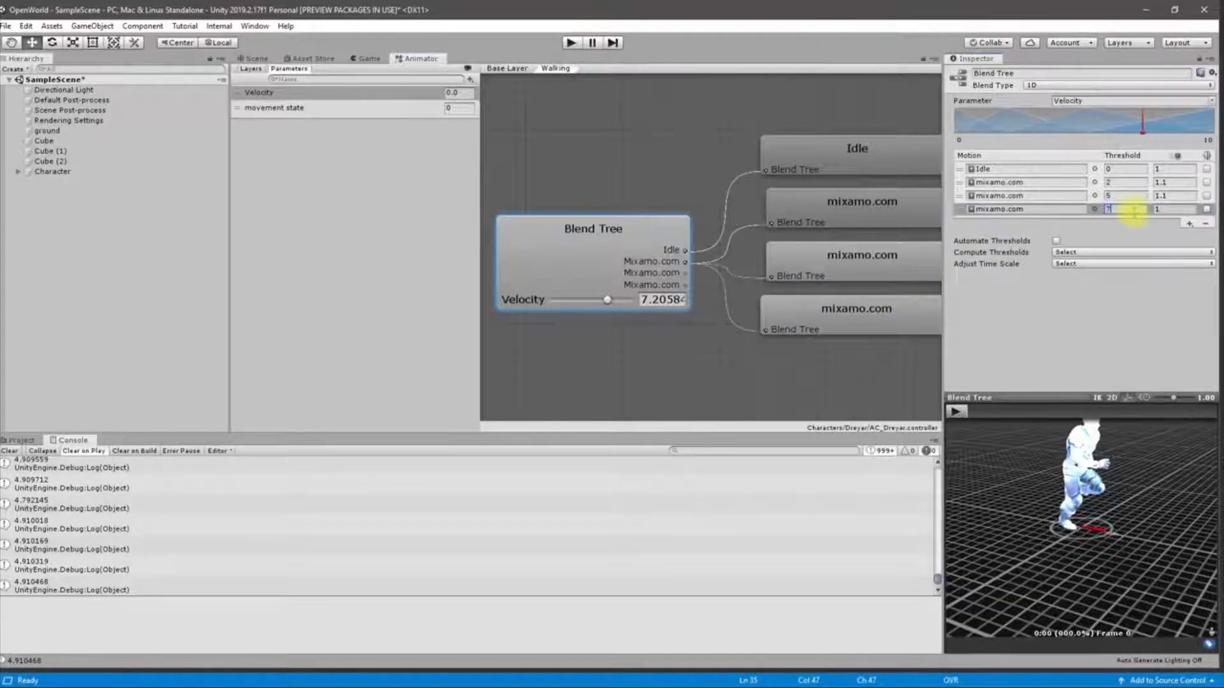
text(7)
key(Return)
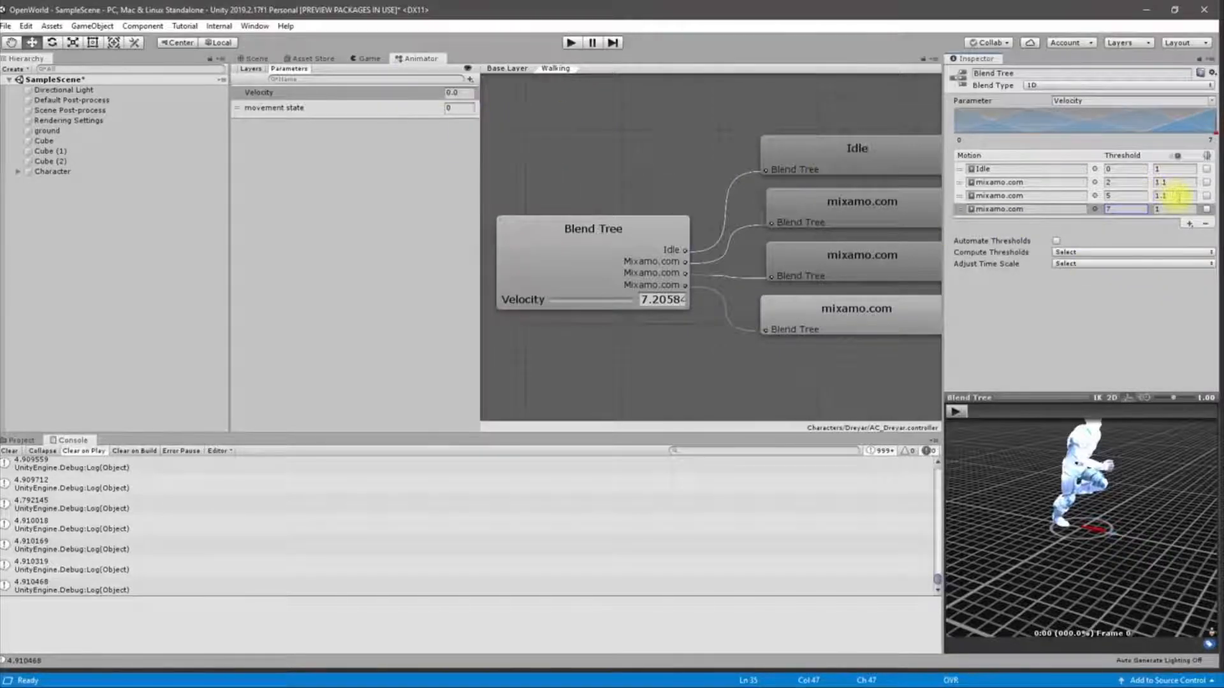
Run the game in slow motion to examine the character's sprint animation at Sprint Speed 7, and stop it.
click(253, 58)
click(571, 42)
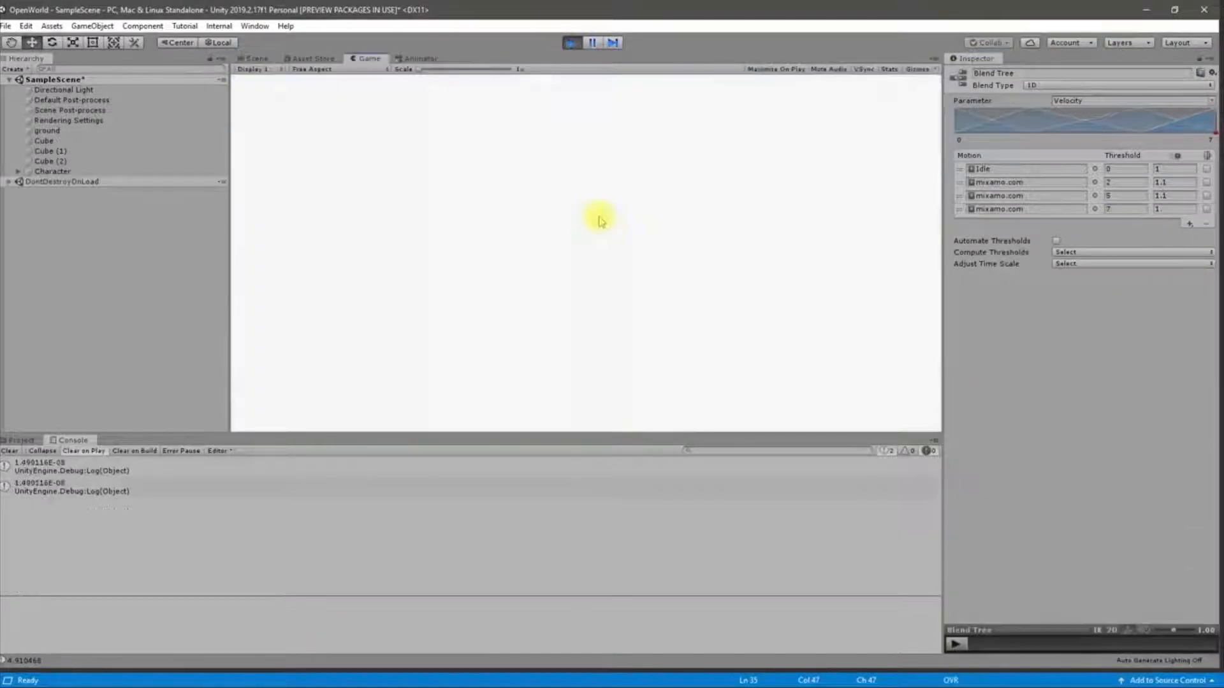
key(d)
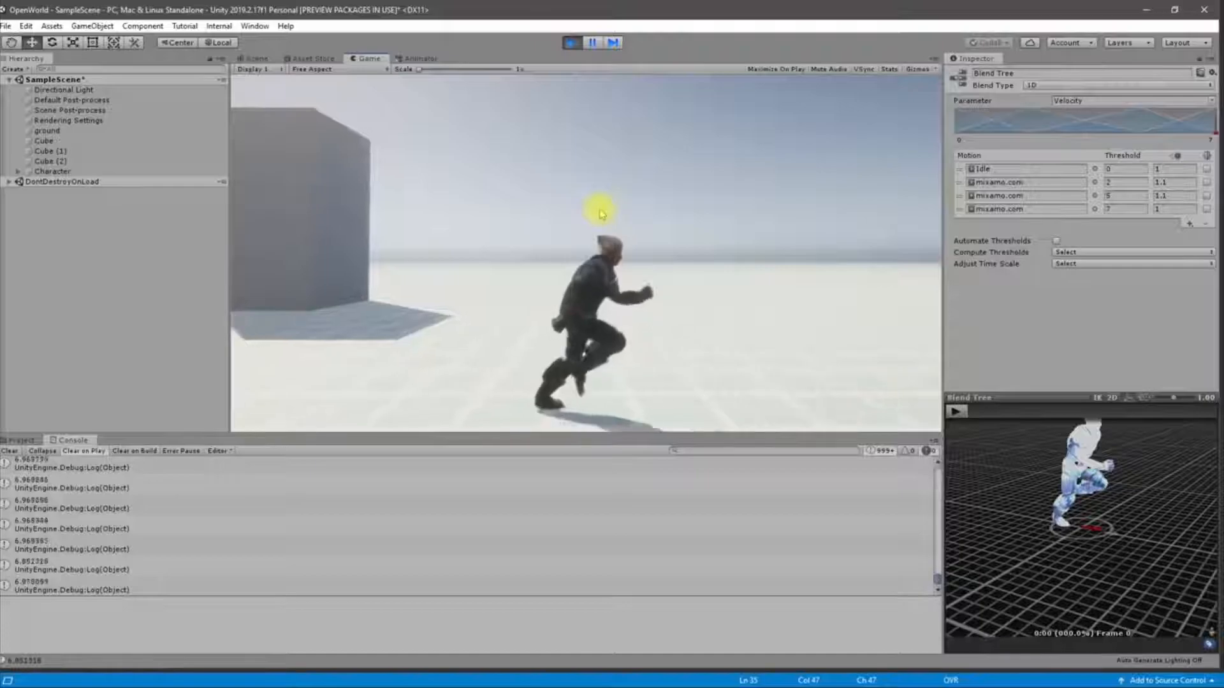
key(ctrl+p)
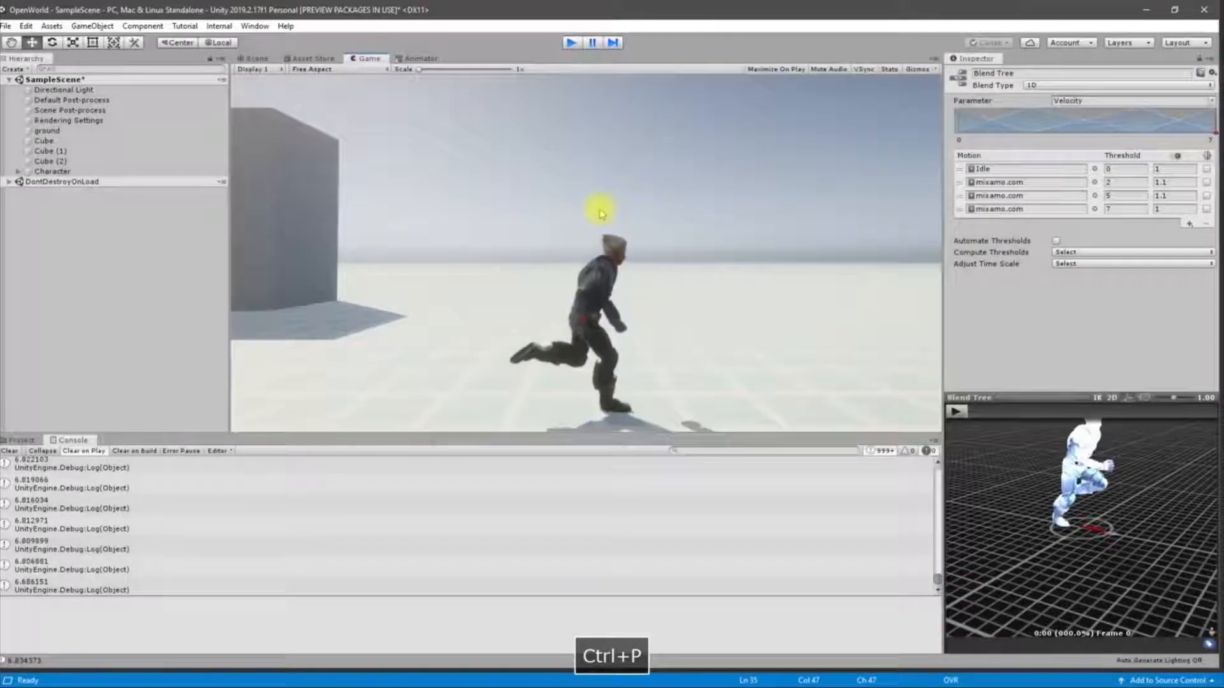
Set the speed of the blend tree's fourth motion to 1.1.
click(54, 171)
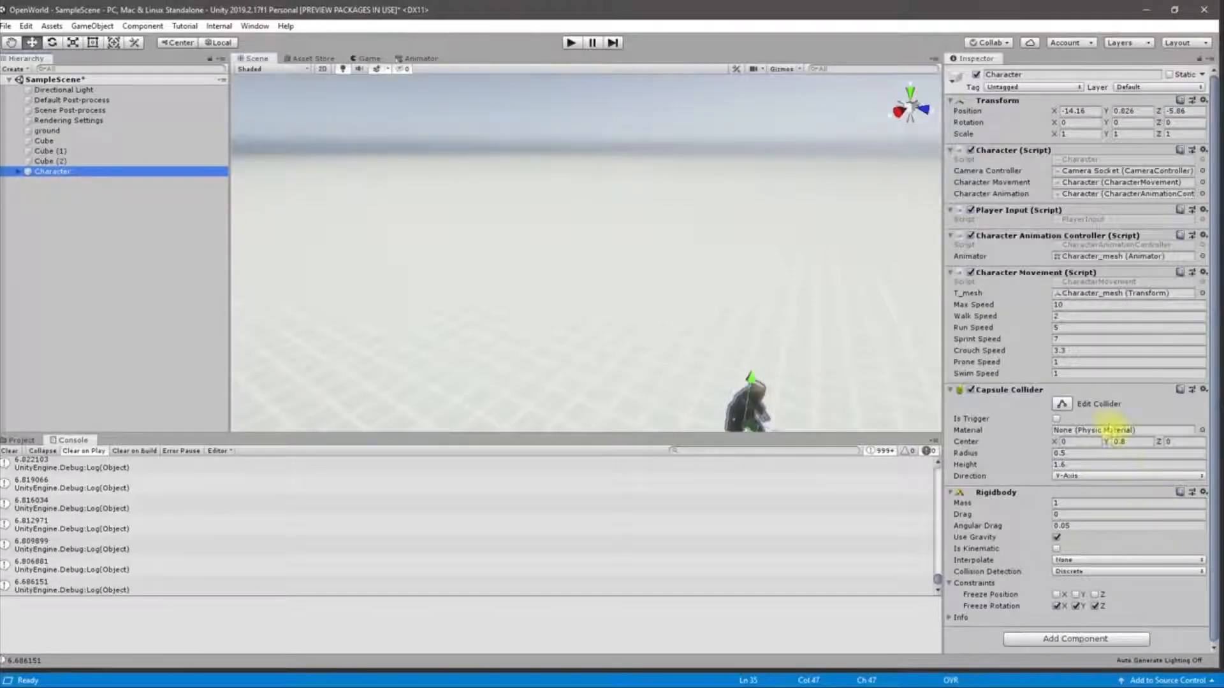
click(417, 58)
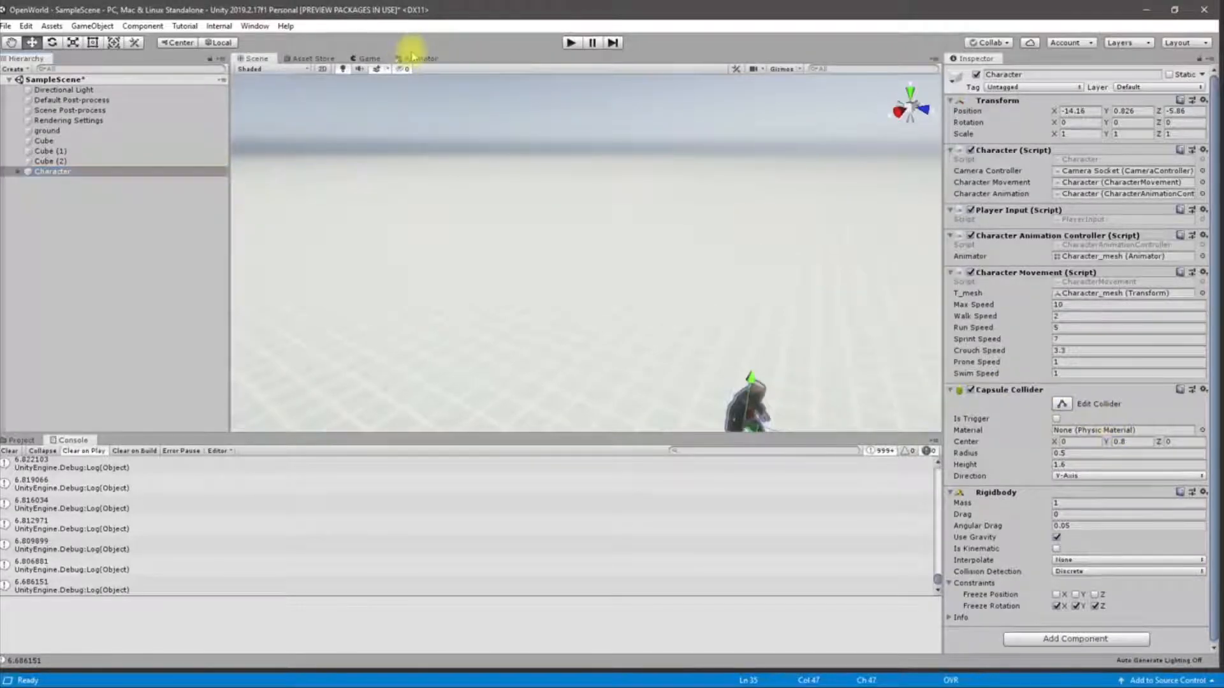
click(584, 233)
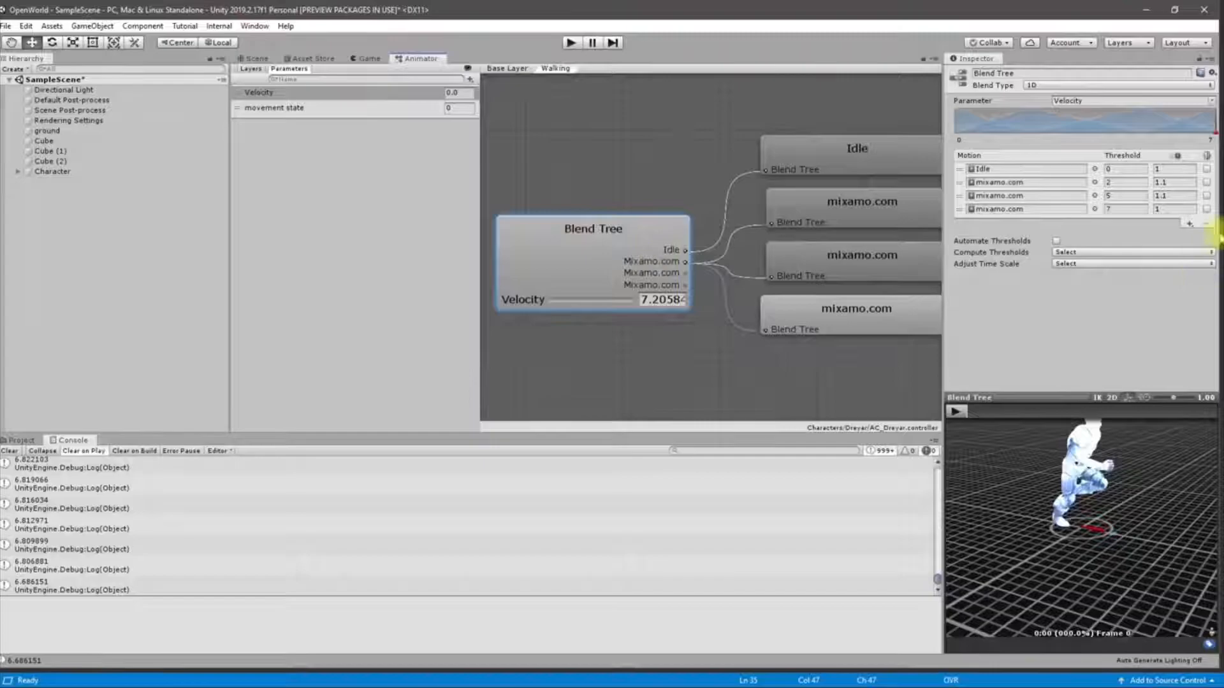
text(1.1)
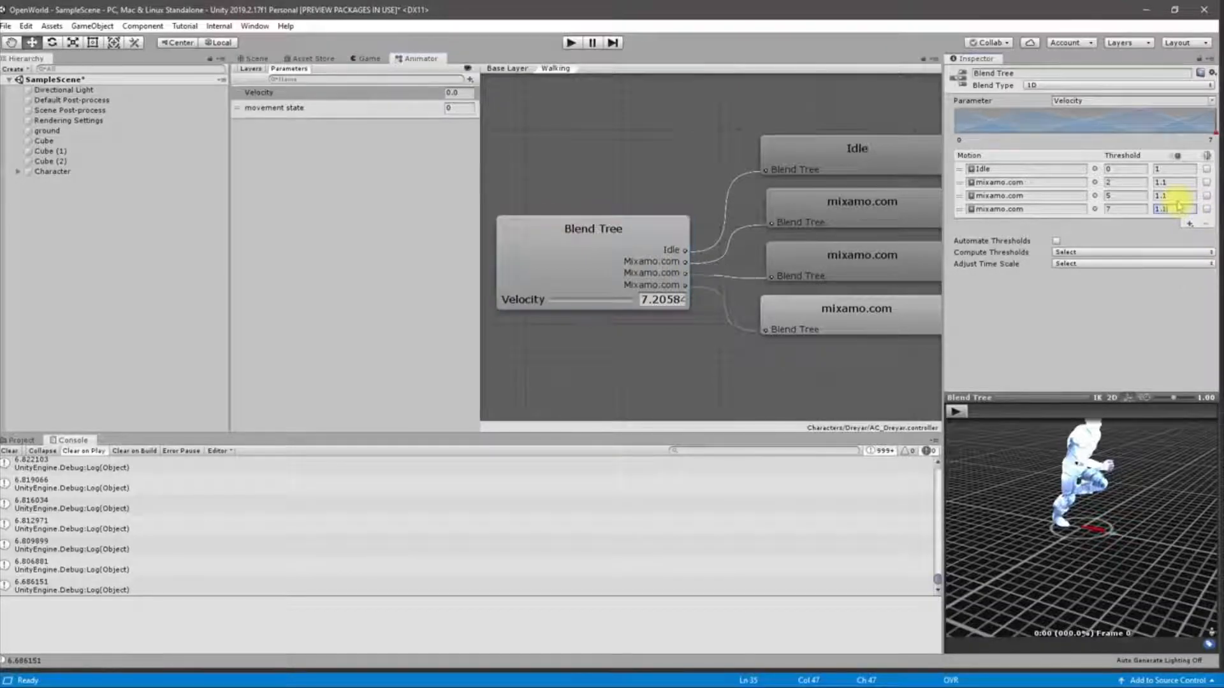
Switch to Visual Studio, comment out the Time.timeScale = 0.1f line in CharacterAnimationController.cs, save the script and return to Unity.
key(alt+Tab)
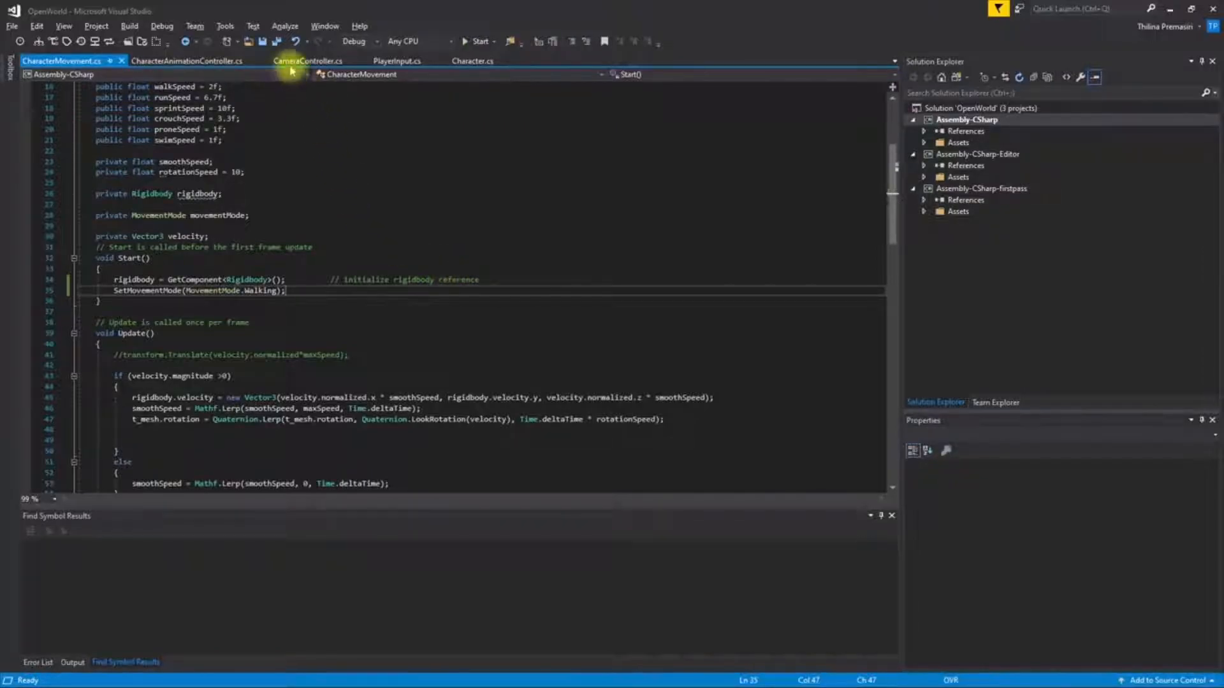
click(195, 62)
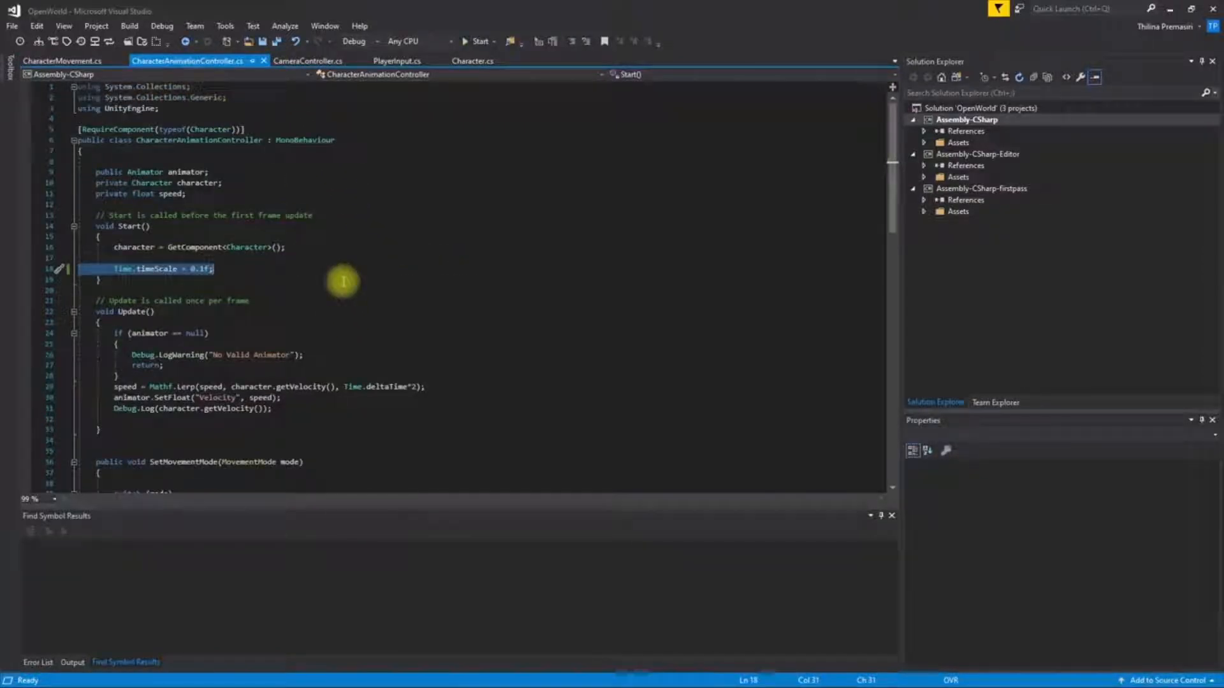
key(ctrl+k)
key(ctrl+c)
key(ctrl+s)
key(alt+Tab)
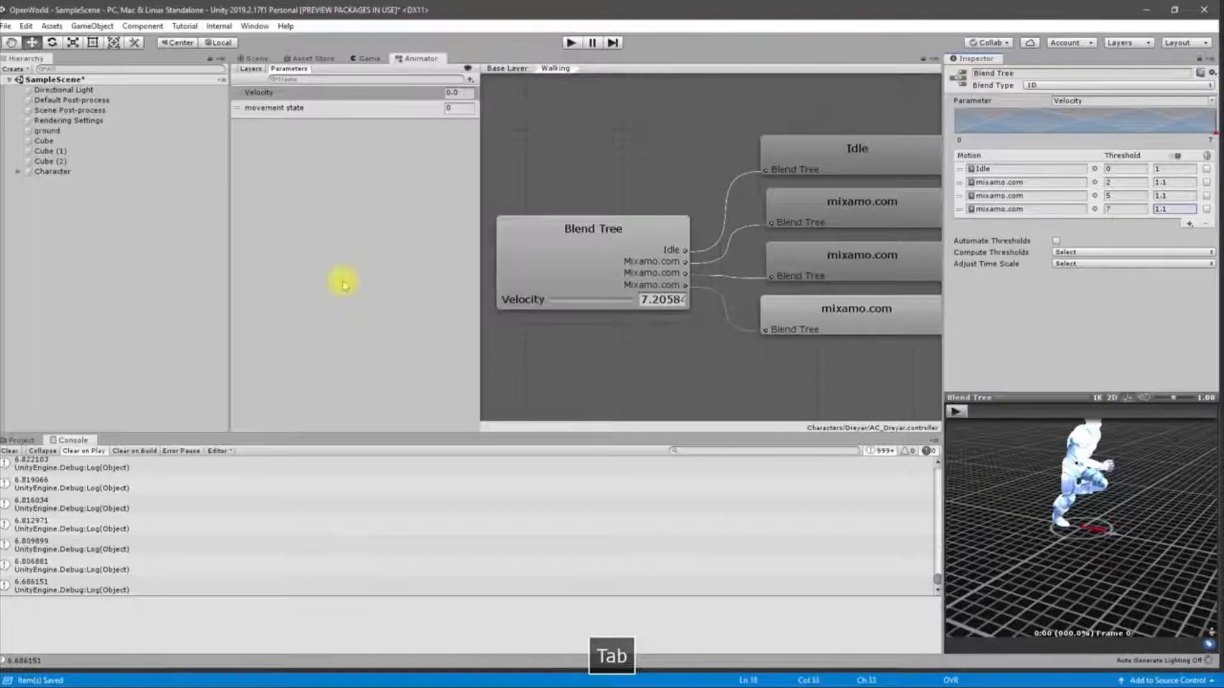
Run the game maximized at normal time scale to examine the character's movement sideways and forward, and stop it.
click(373, 58)
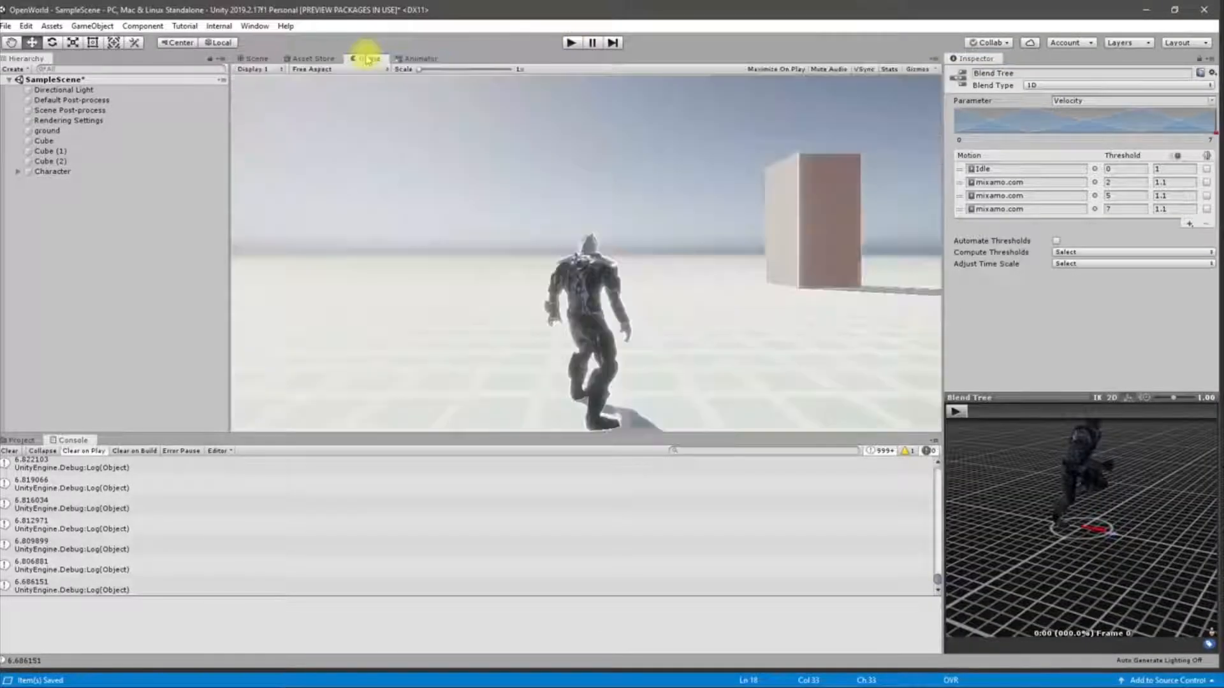
click(570, 42)
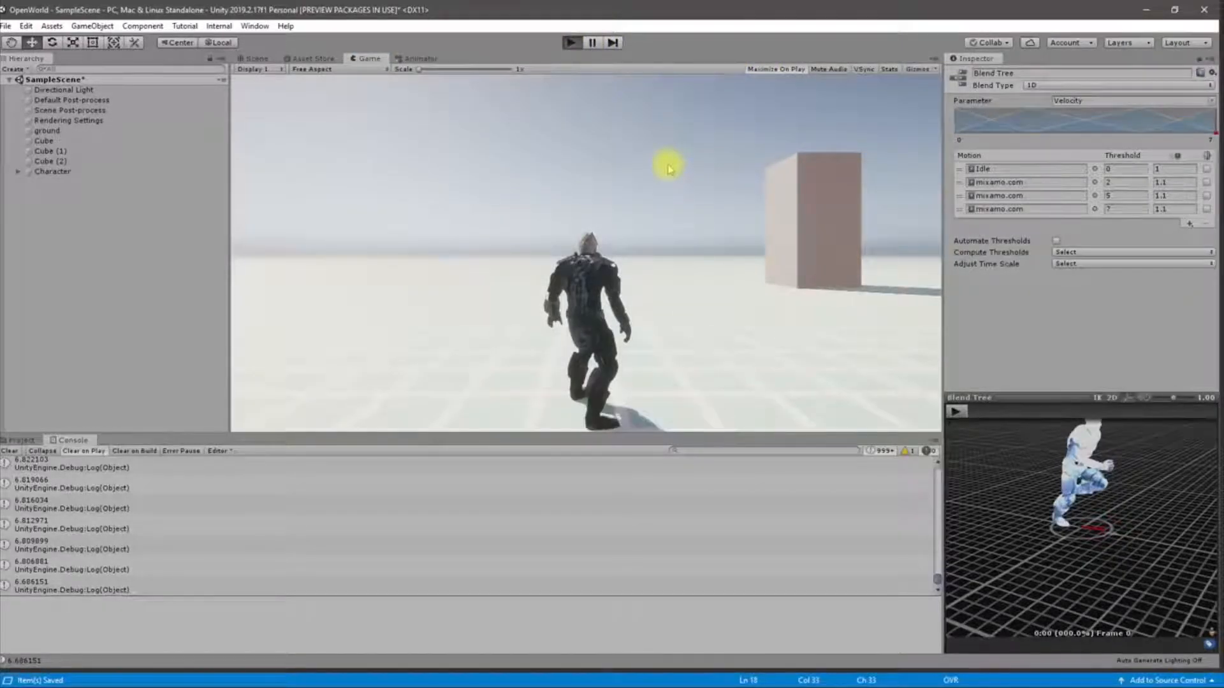
key(d)
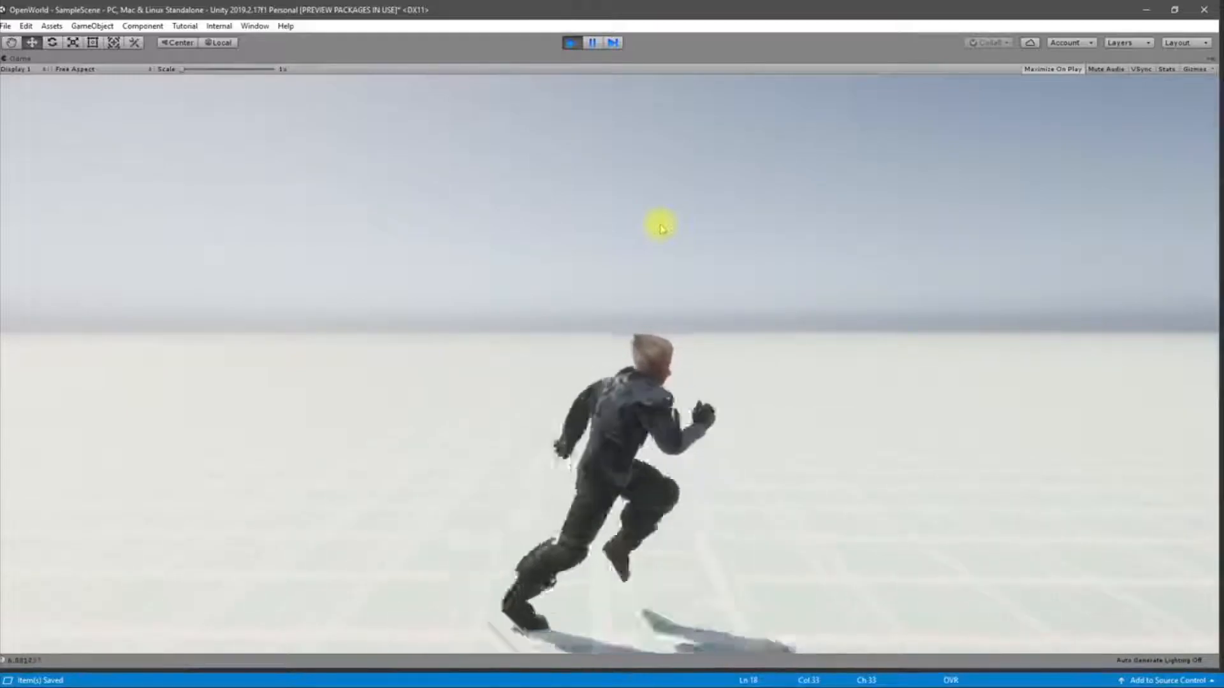
key(w)
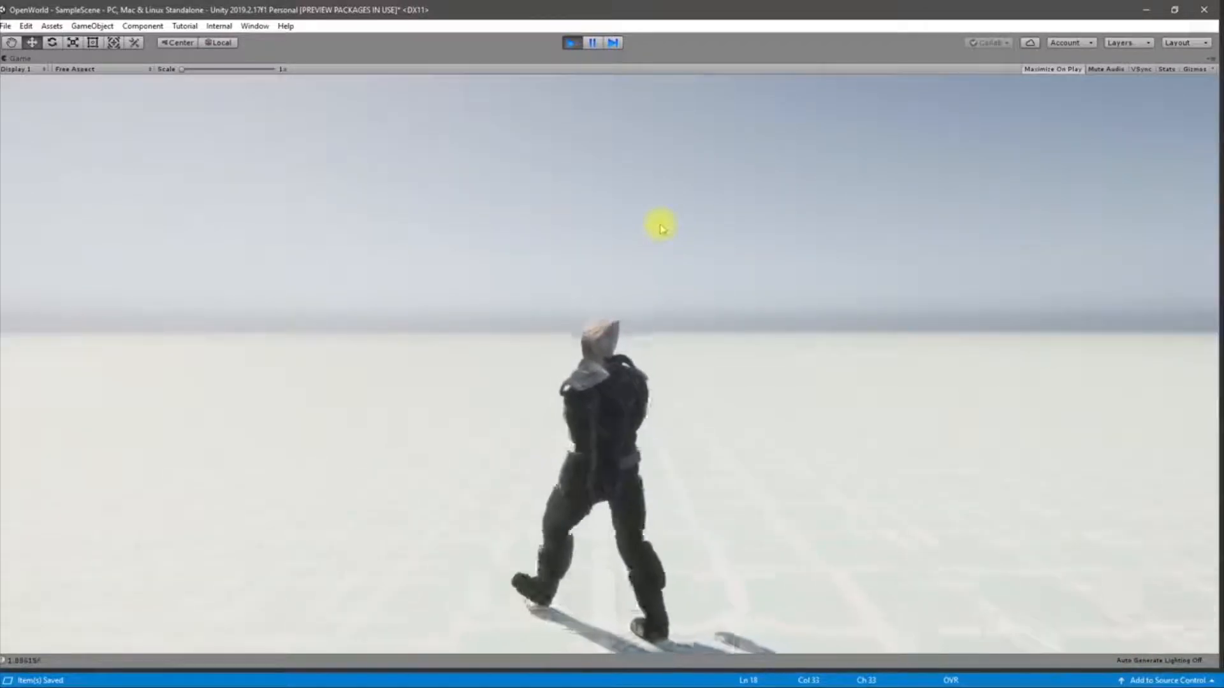
key(ctrl+p)
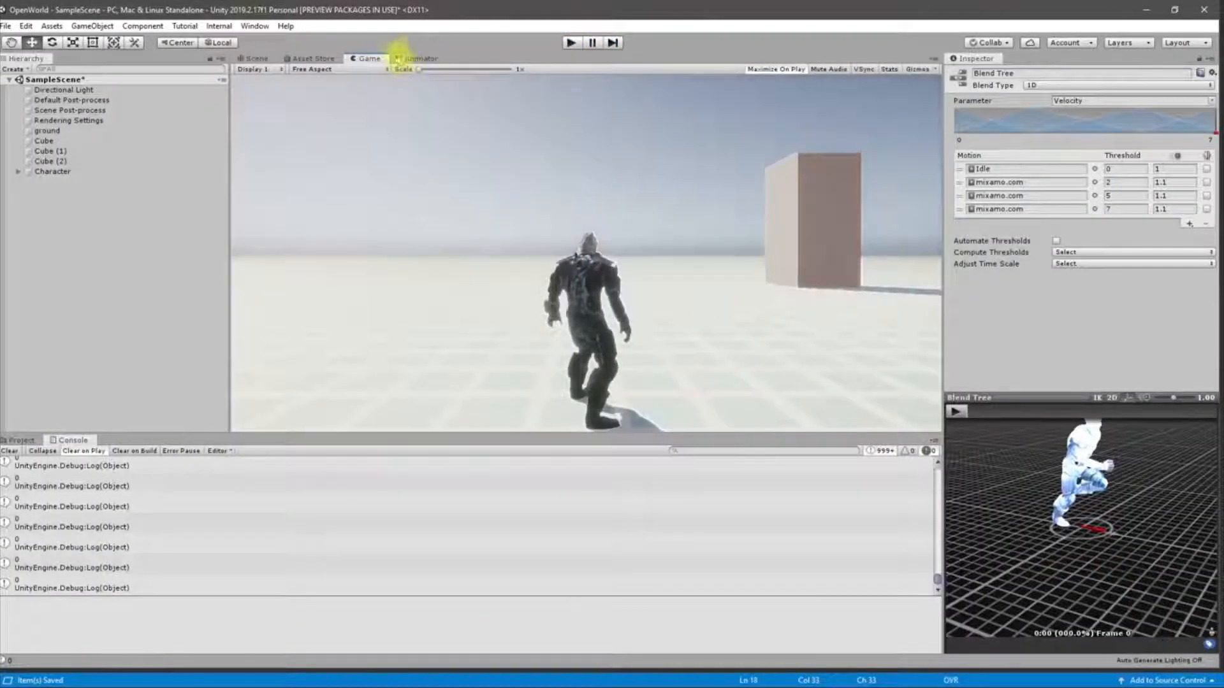
Inspect the blend tree of the Crouching state in the animator controller's base layer, and return to the Scene view.
click(408, 58)
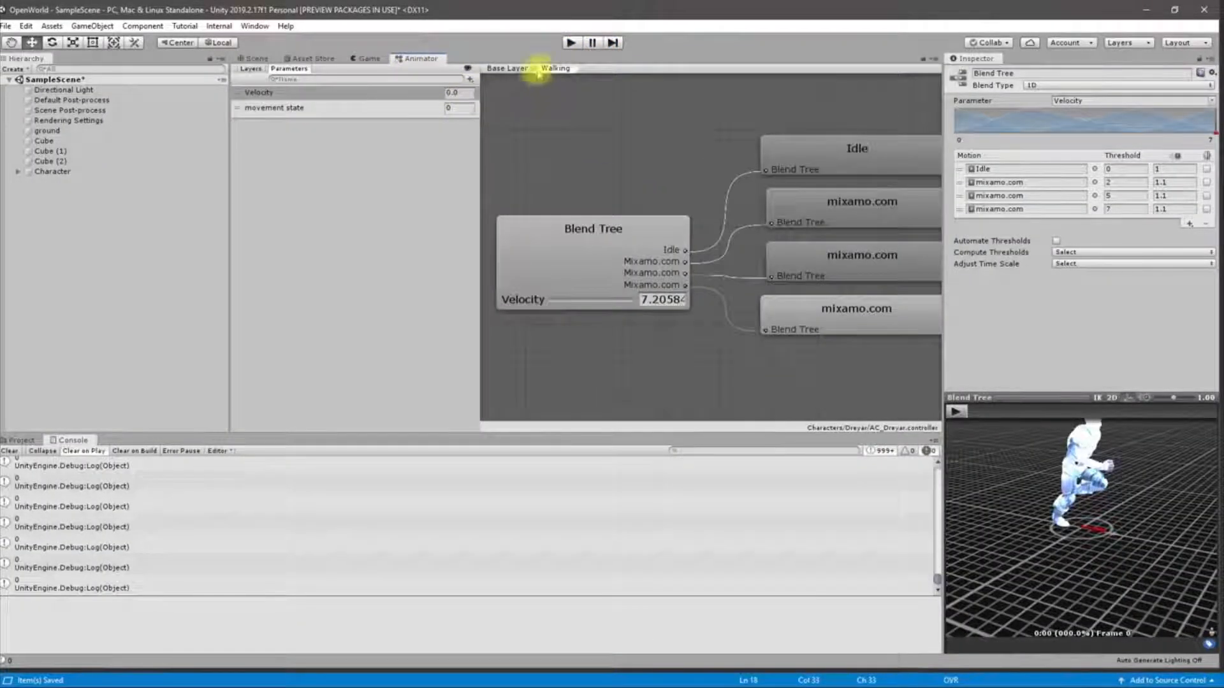
click(510, 68)
double_click(669, 308)
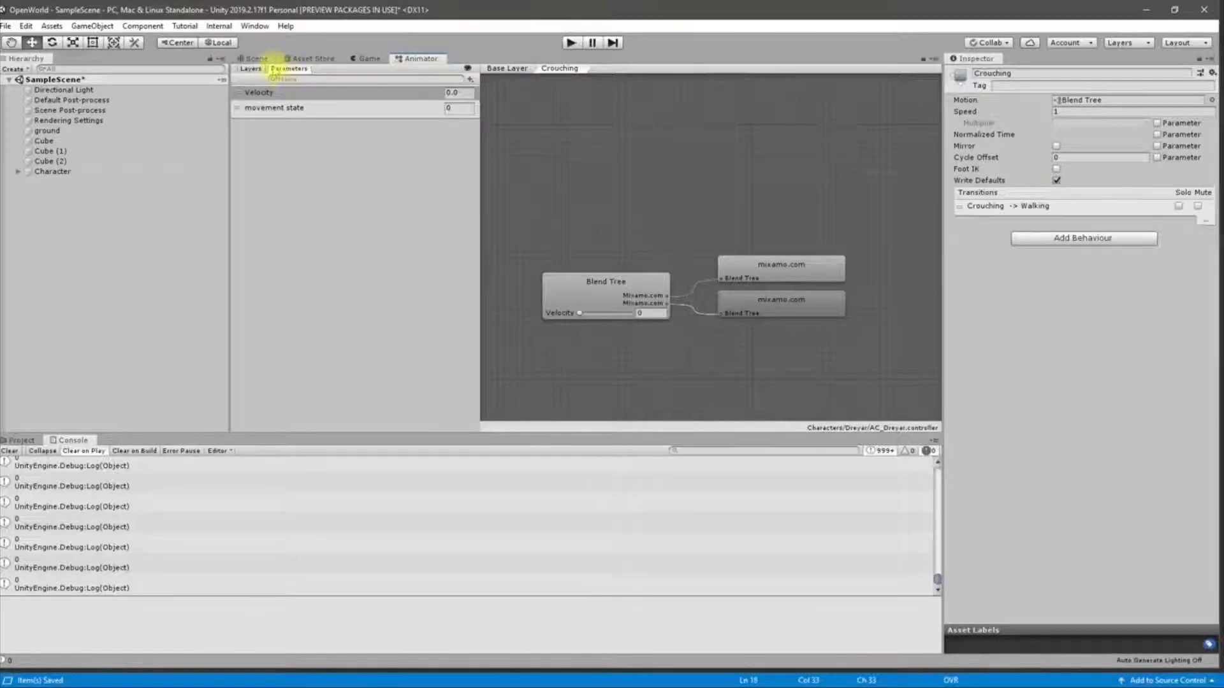
click(256, 59)
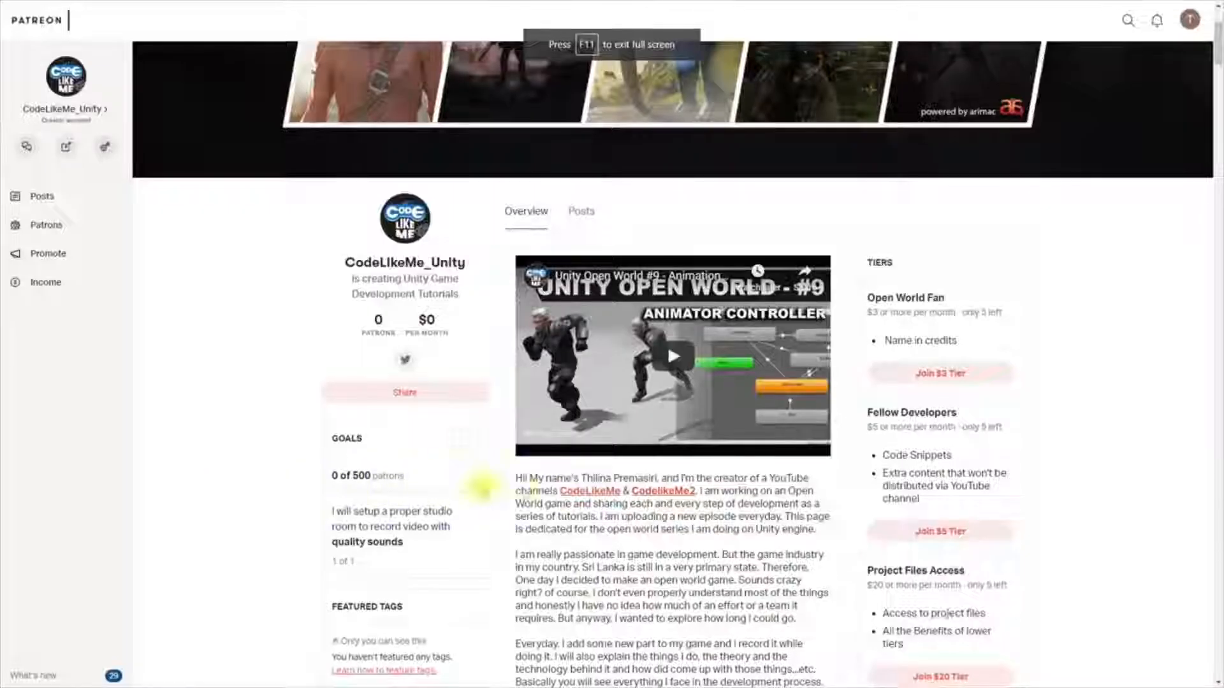
Examine the introduction, membership tiers, recent posts and project file downloads on the CodeLikeMe_Unity Patreon page.
scroll(792, 465, down, 5)
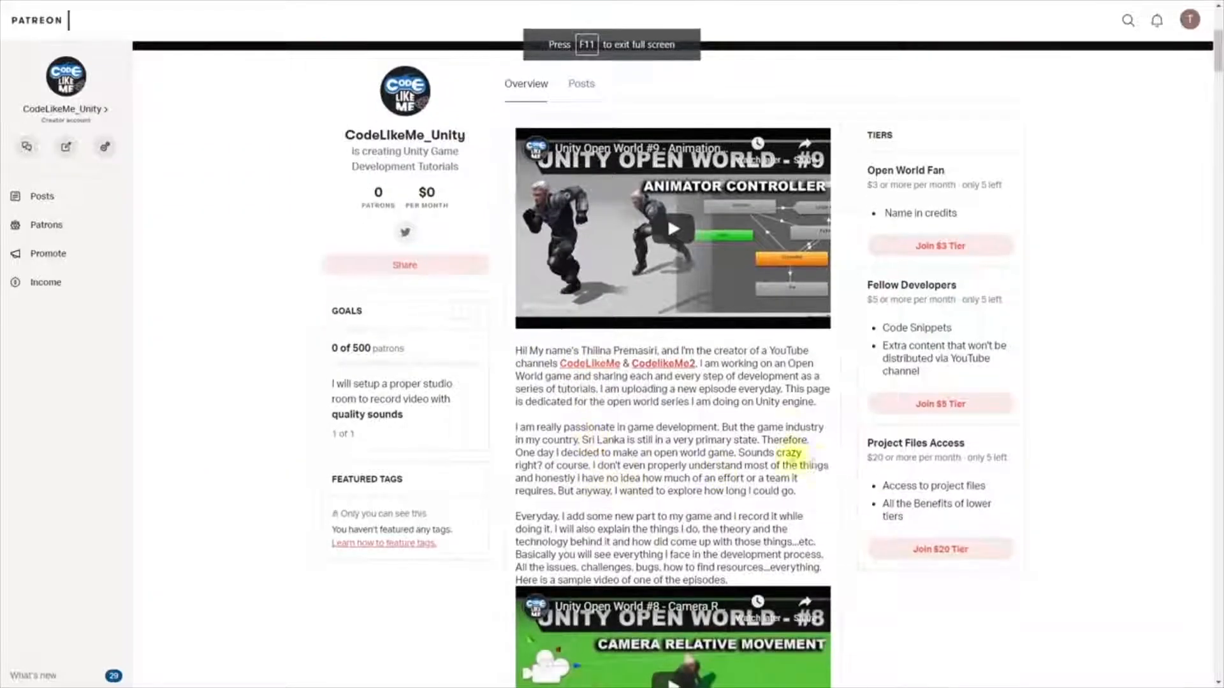
scroll(847, 454, down, 6)
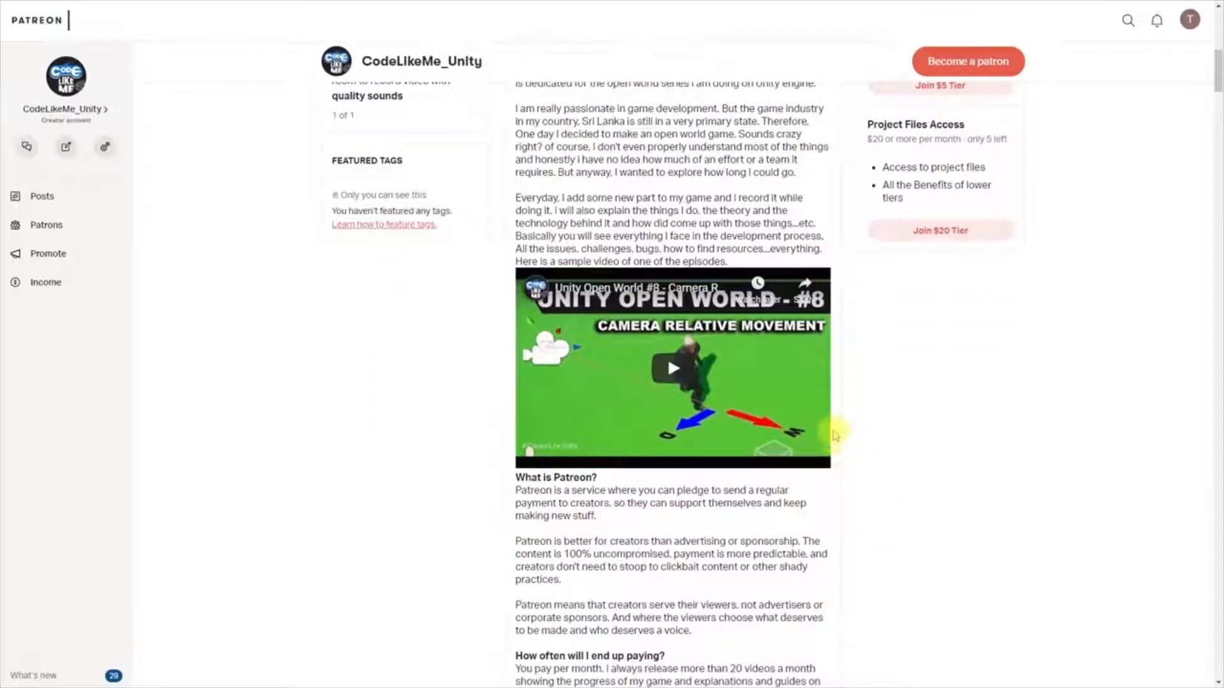
scroll(839, 432, down, 10)
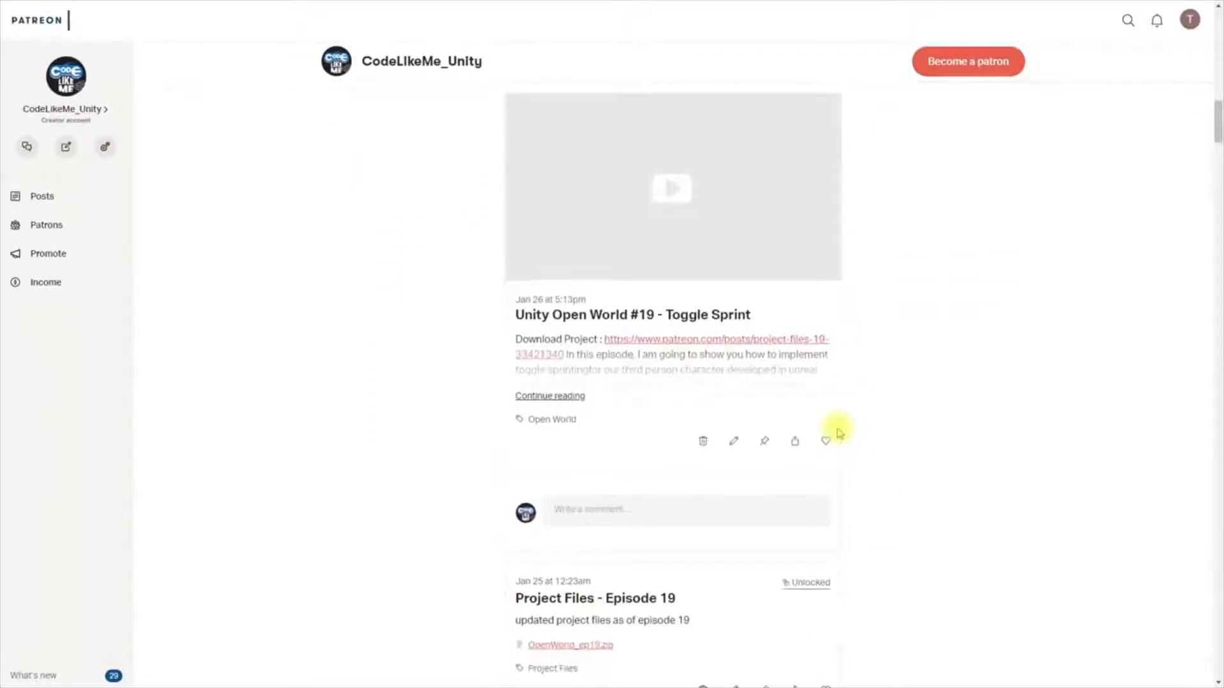
scroll(839, 426, down, 14)
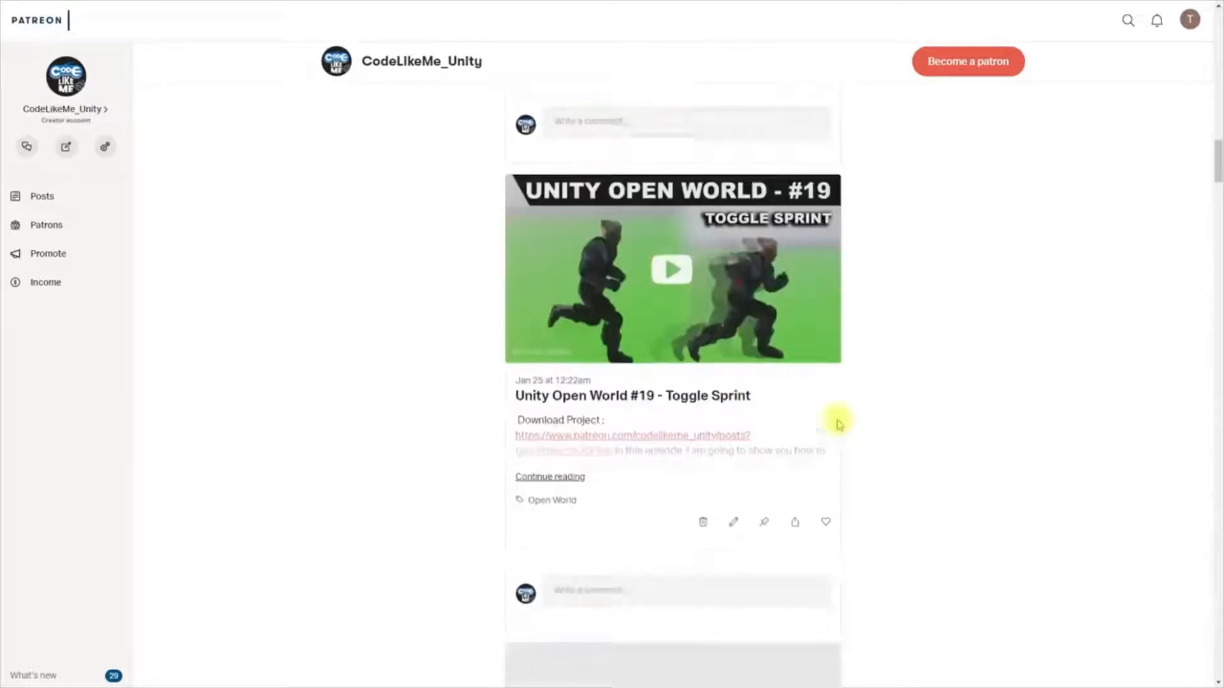
scroll(839, 426, up, 20)
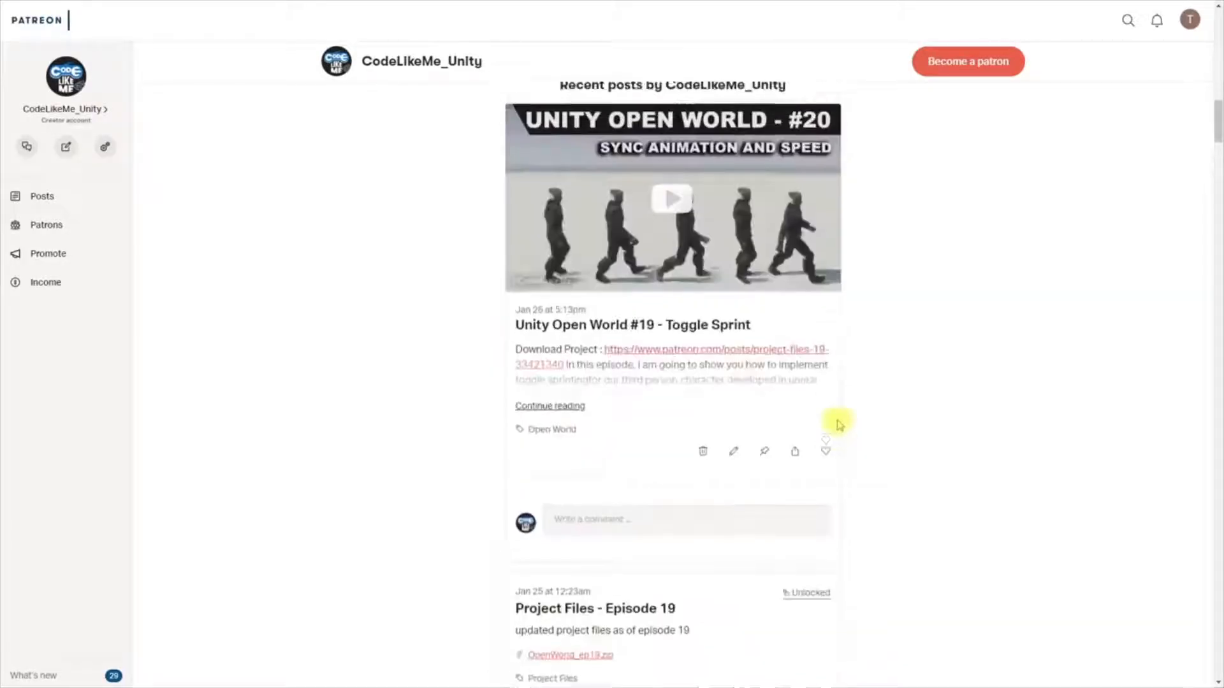
scroll(839, 426, down, 10)
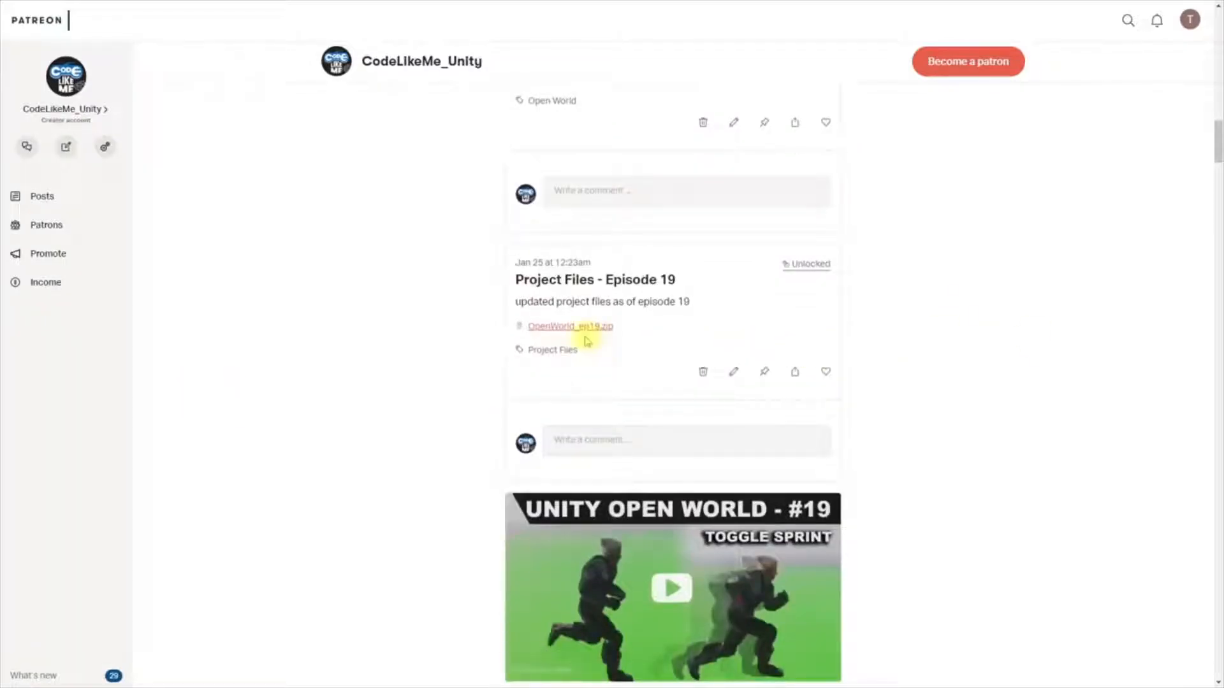
scroll(588, 338, up, 7)
scroll(614, 633, down, 2)
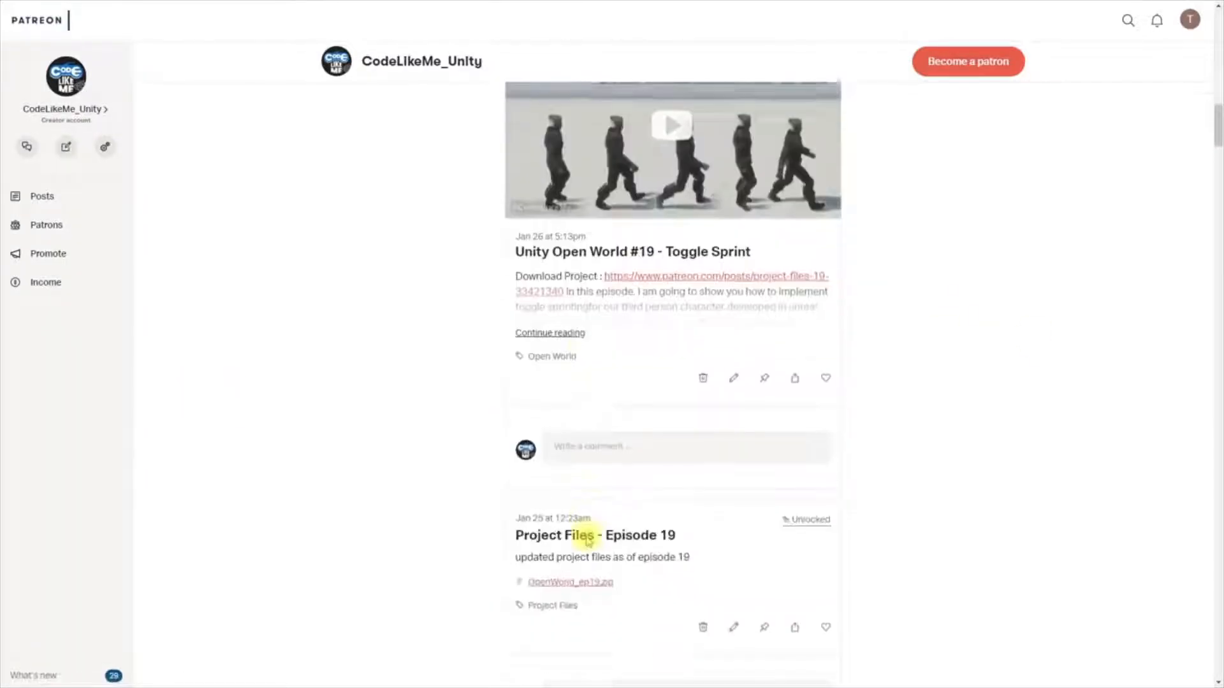
scroll(588, 539, up, 20)
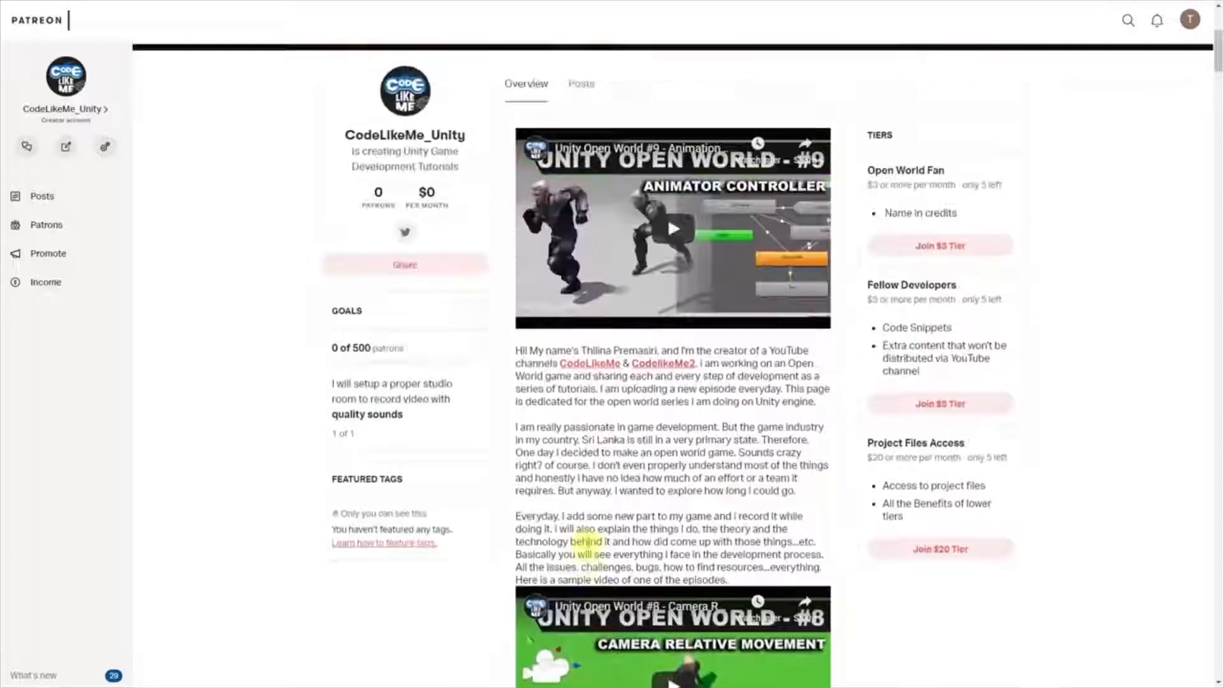